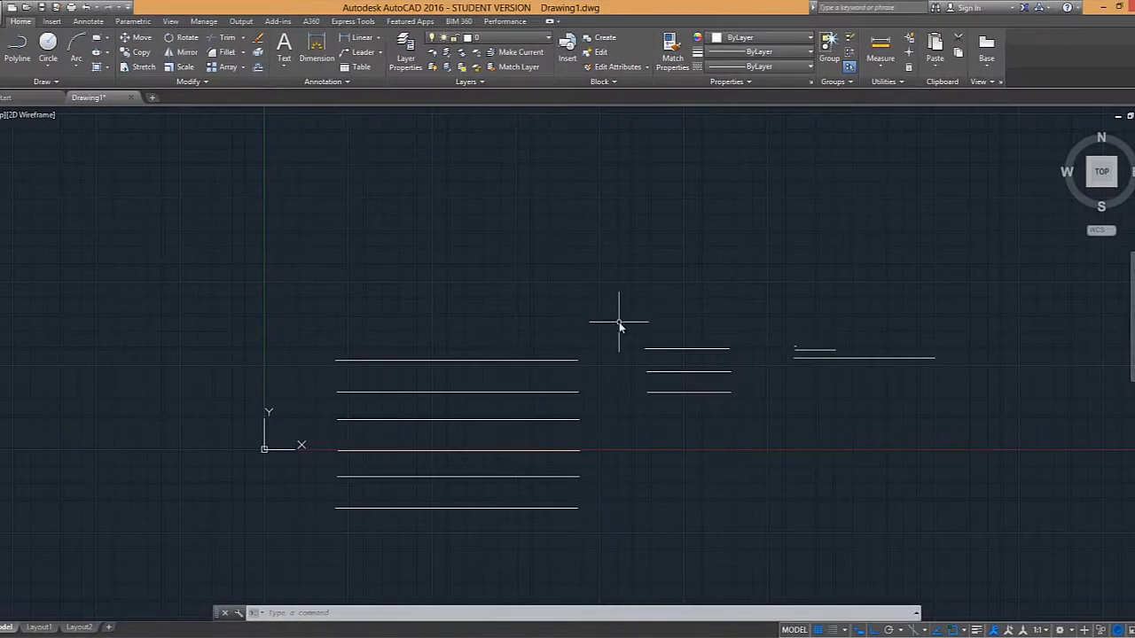
Try erasing all the horizontal lines by preselecting them with a crossing window, and undo the erasure
middle_drag(619, 322, 518, 233)
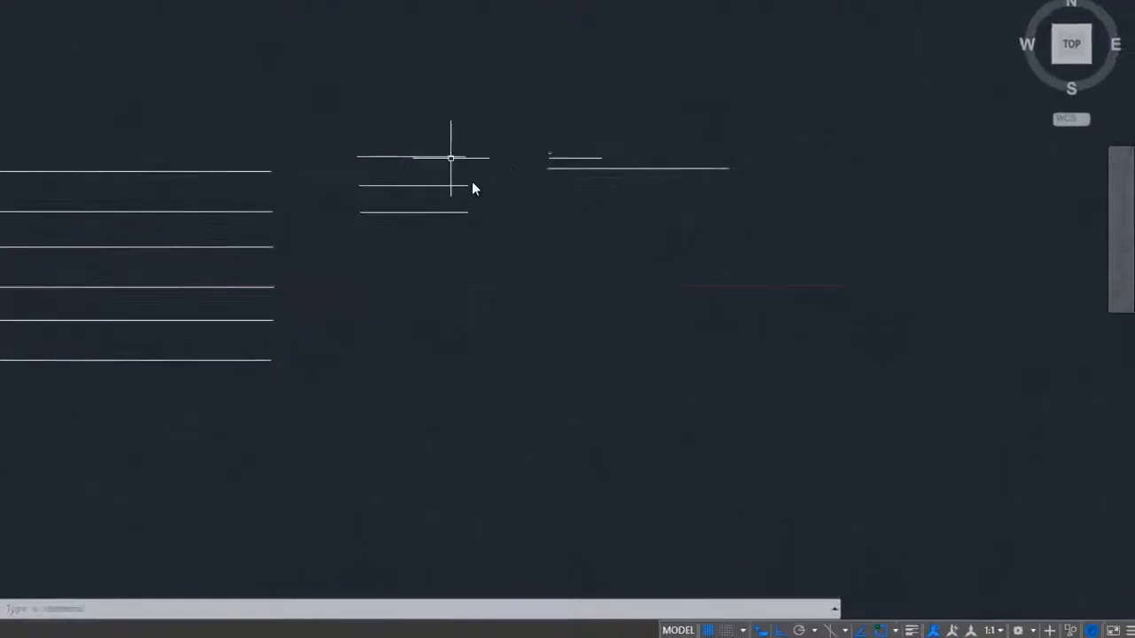
click(736, 225)
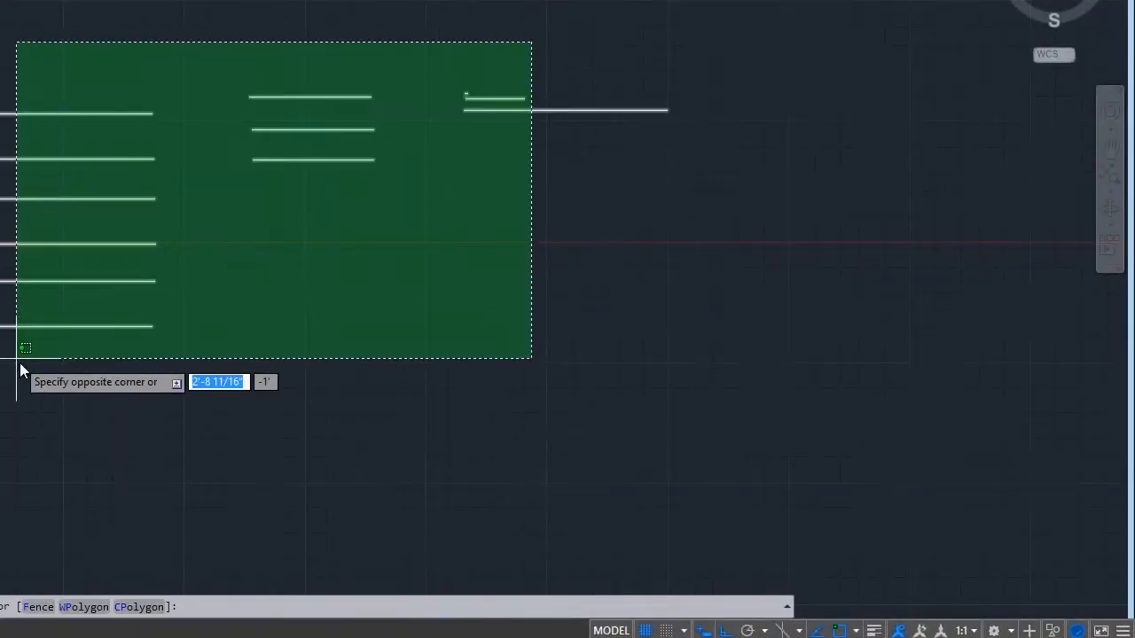
click(20, 356)
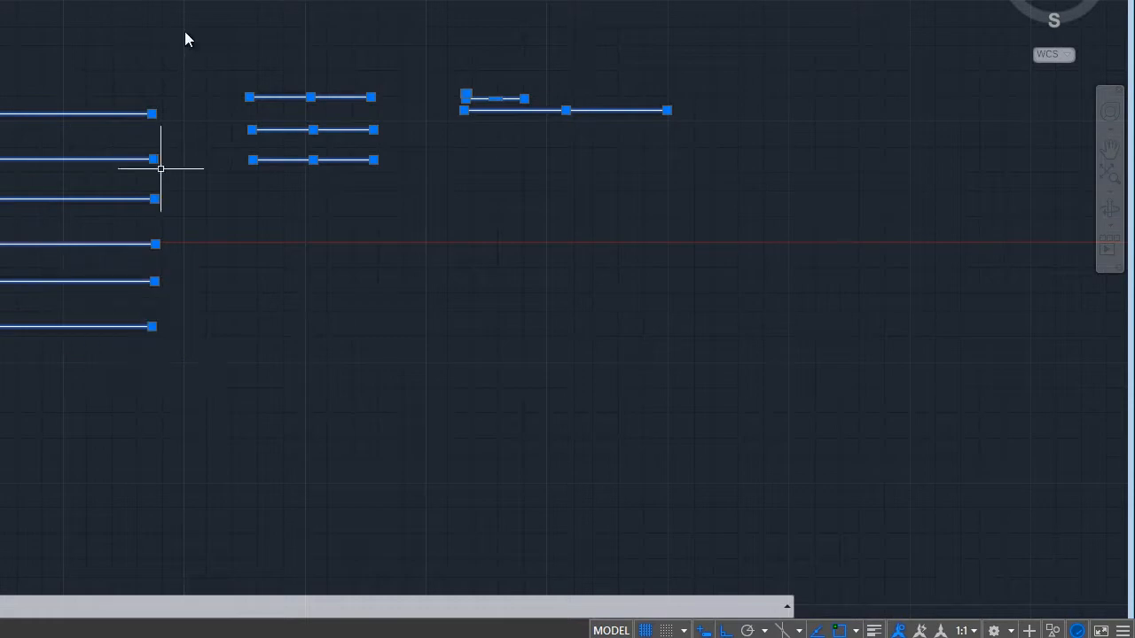
text(E)
key(Return)
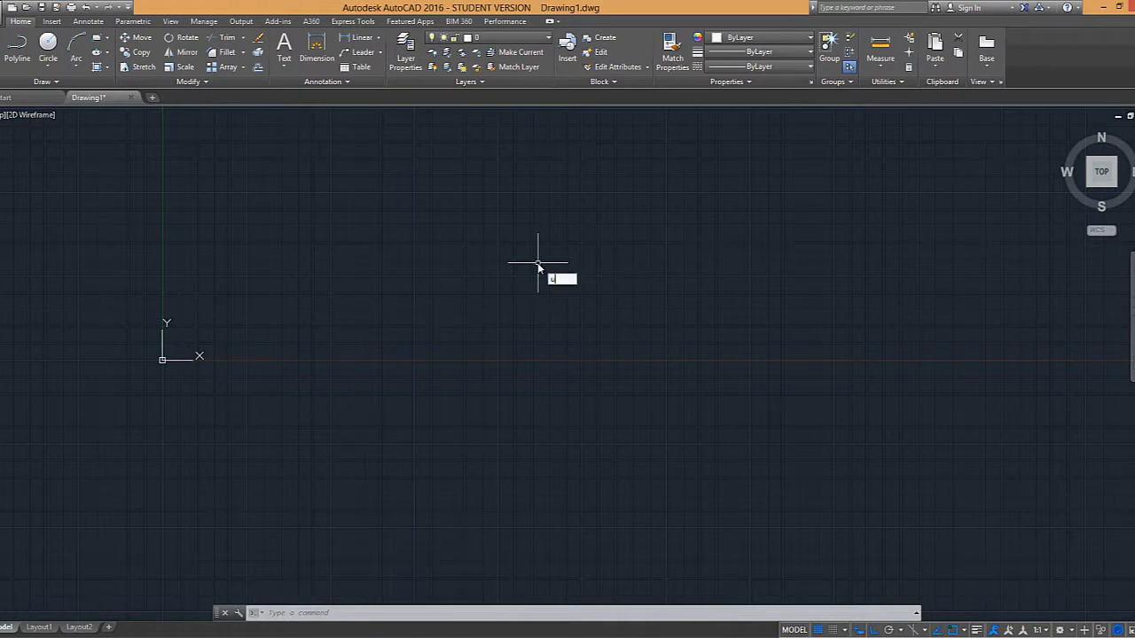
text(u)
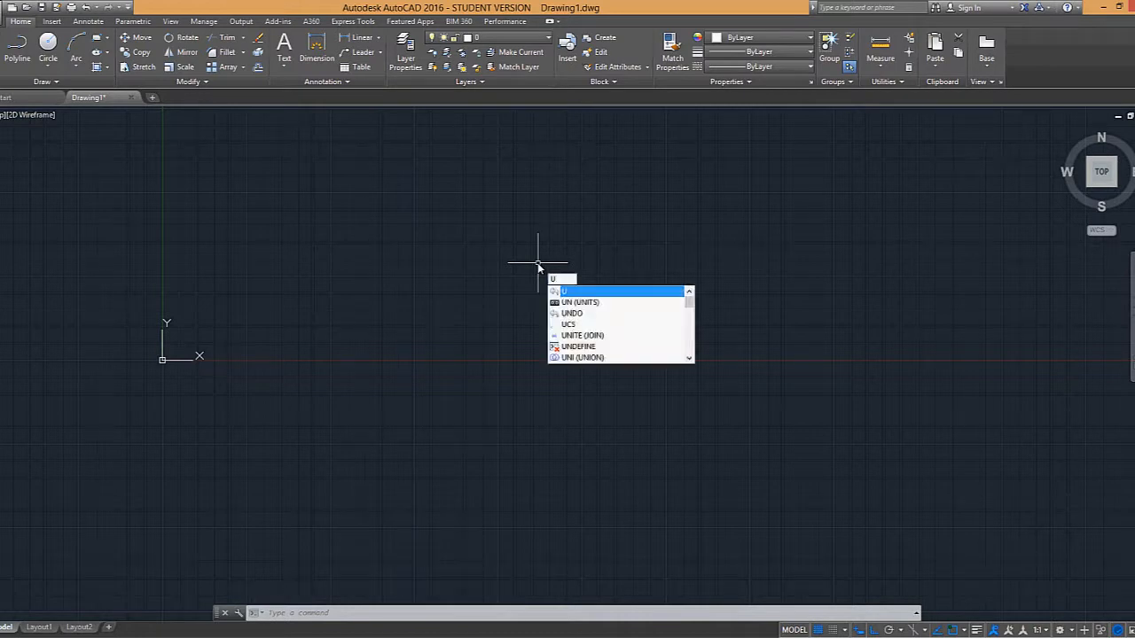
key(Return)
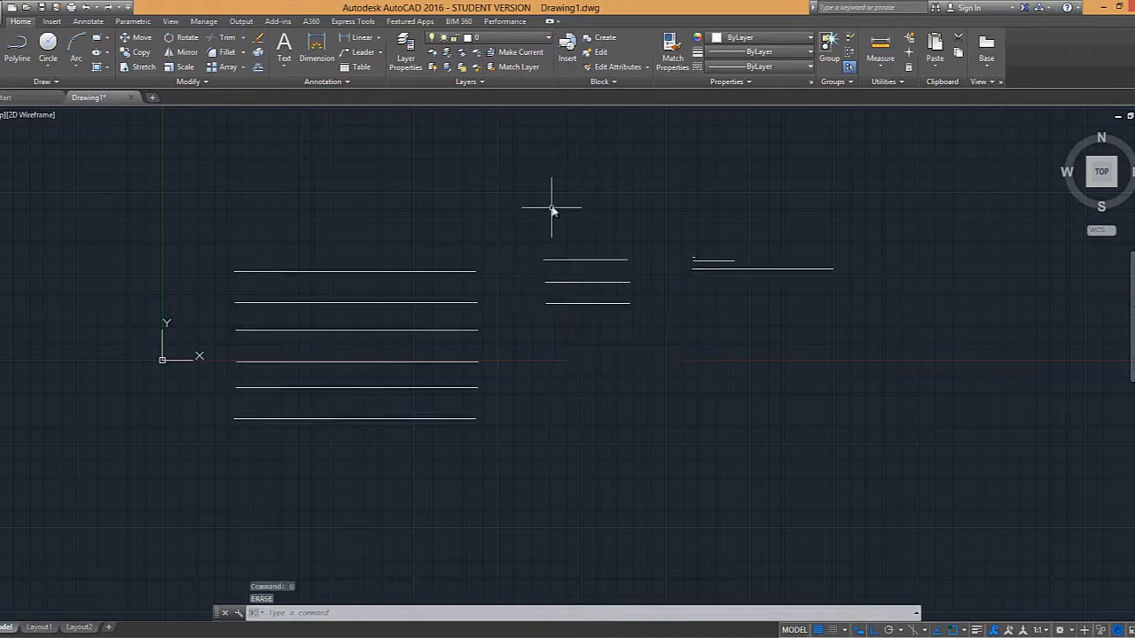
Erase all the horizontal lines, starting the Erase command before selecting them with a crossing window
text(e)
key(Return)
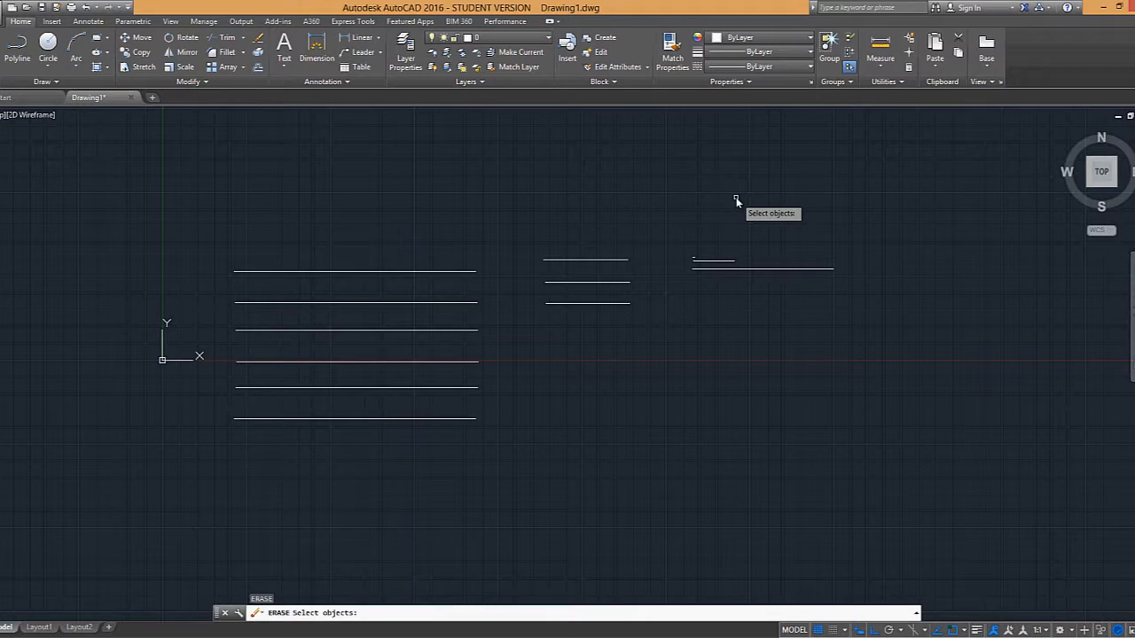
click(762, 190)
click(364, 461)
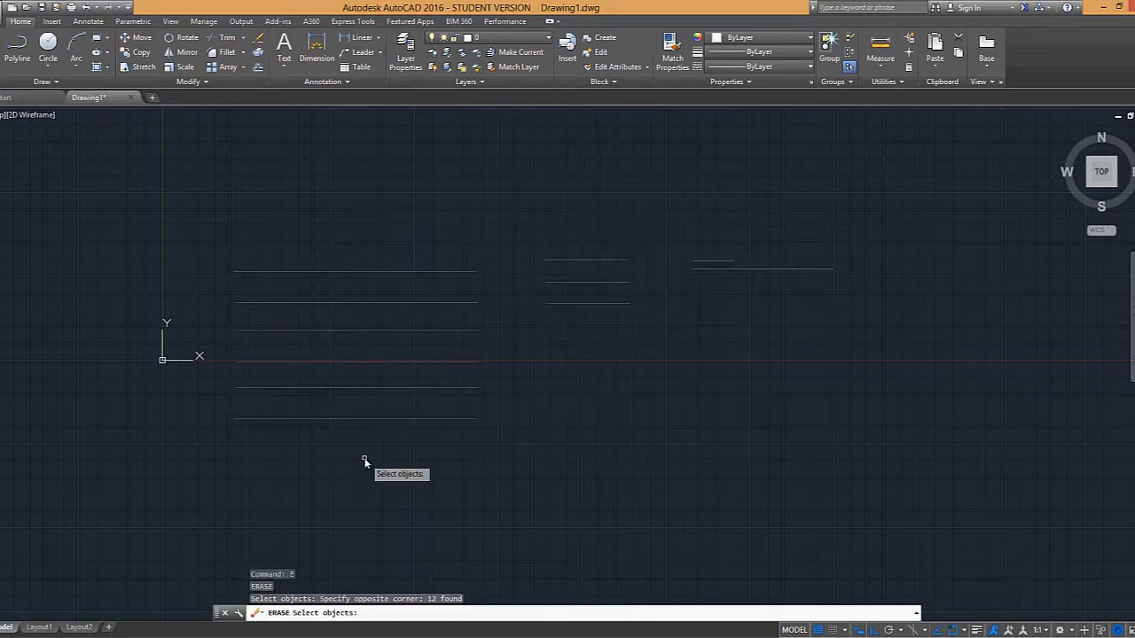
key(Return)
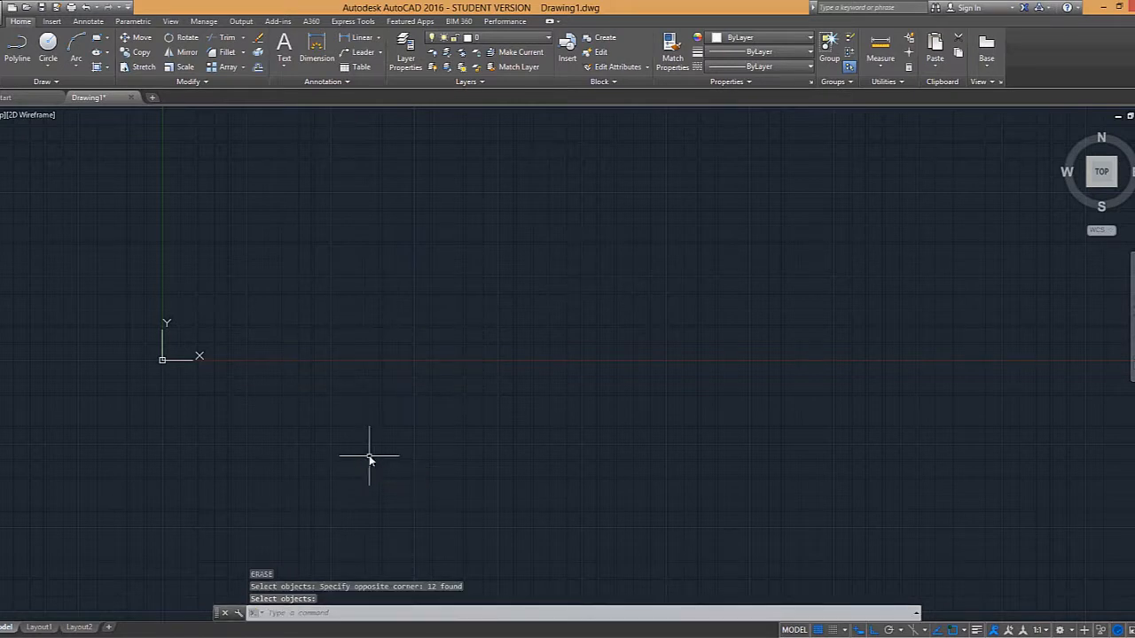
Draw a circle with a radius of about 3 inches above the X axis, to the right of the origin
scroll(177, 242, up, 1)
click(48, 44)
click(412, 300)
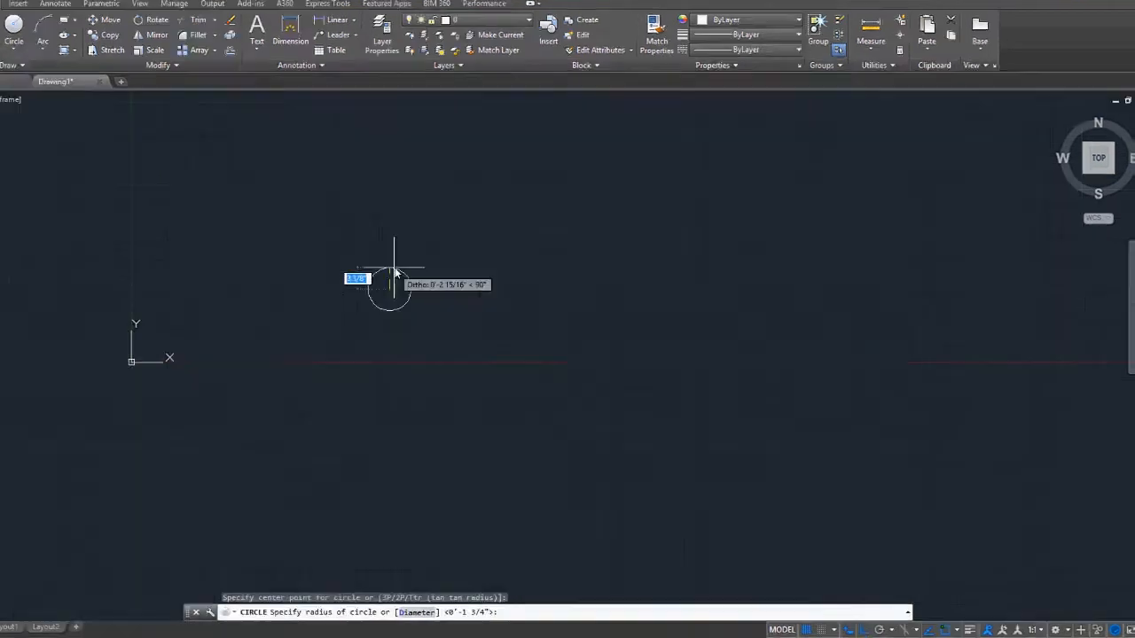
click(396, 272)
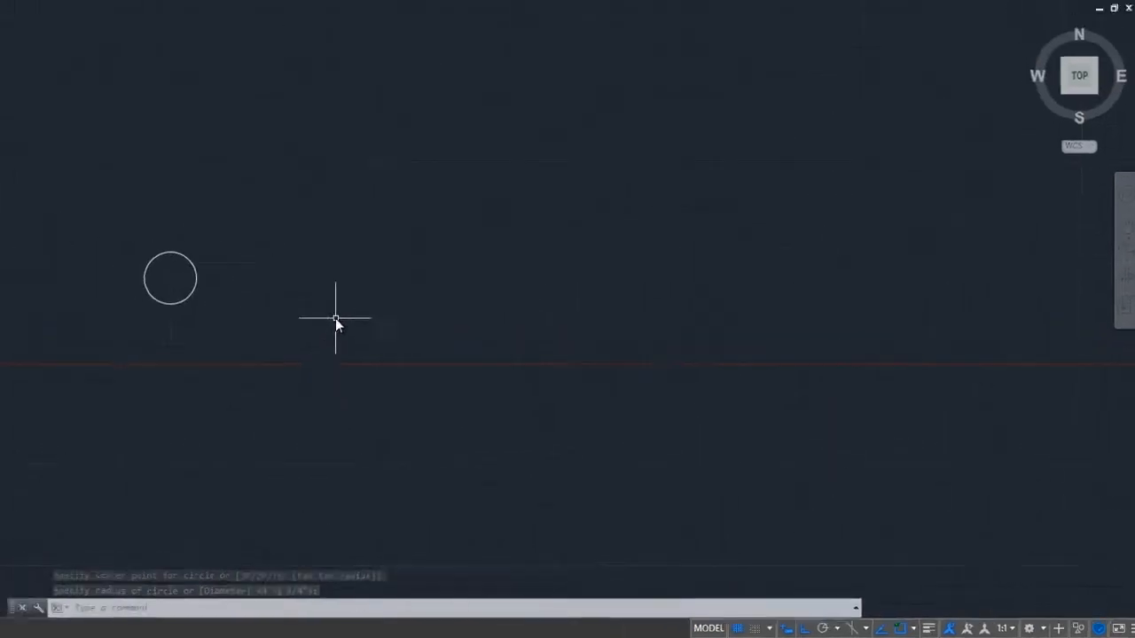
Copy the circle once, horizontally to the right, from a base point just above it
text(co)
key(Return)
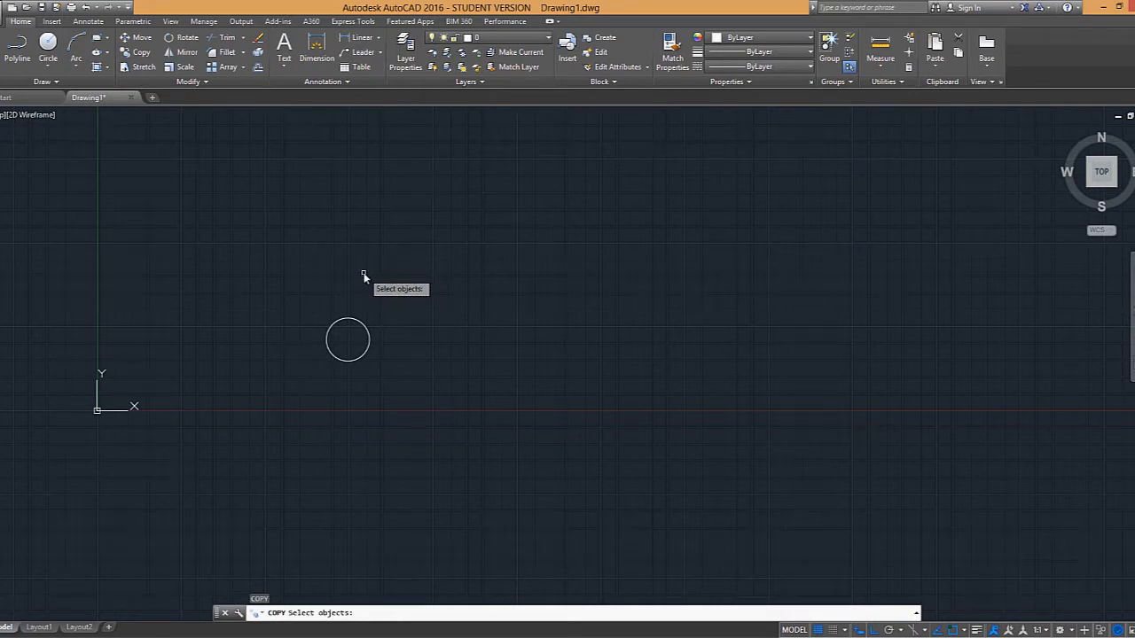
click(349, 319)
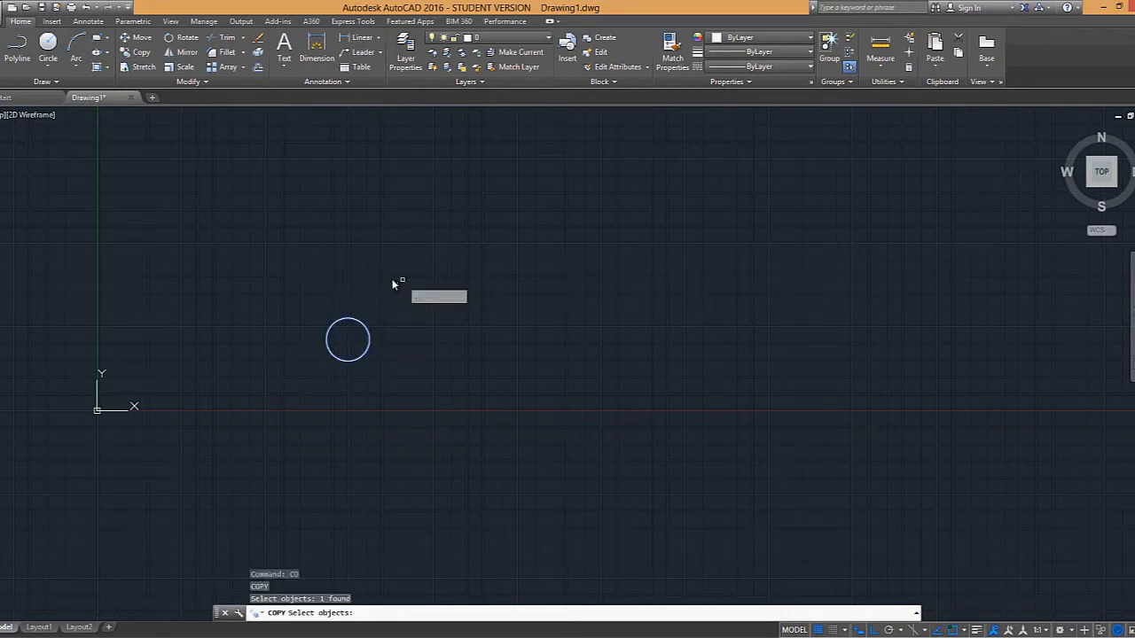
key(Return)
click(378, 272)
click(483, 272)
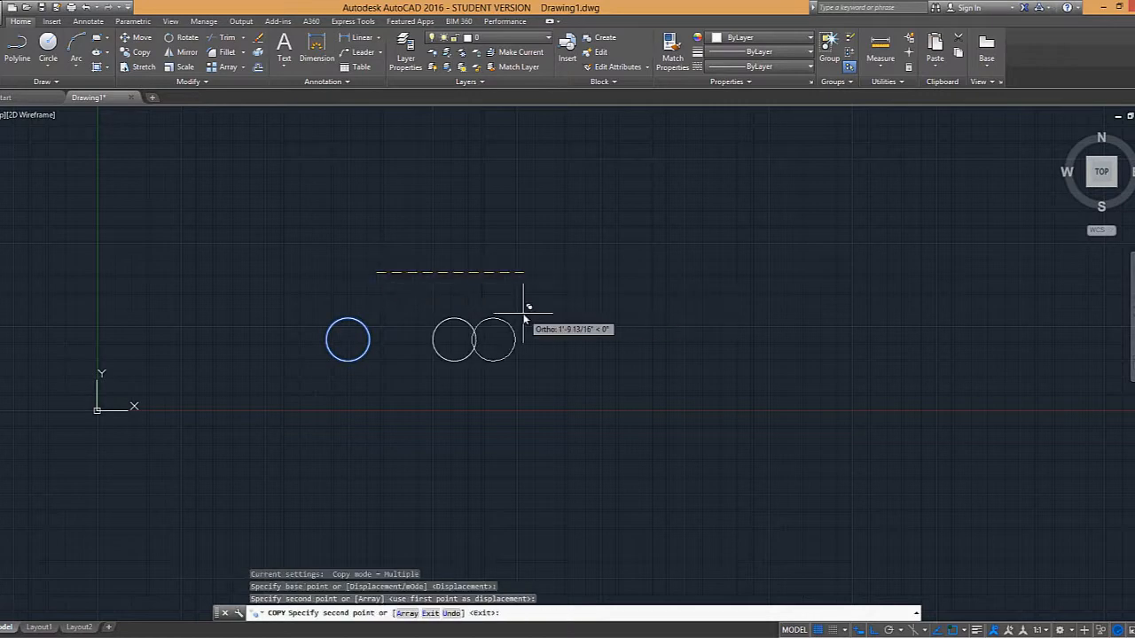
key(Escape)
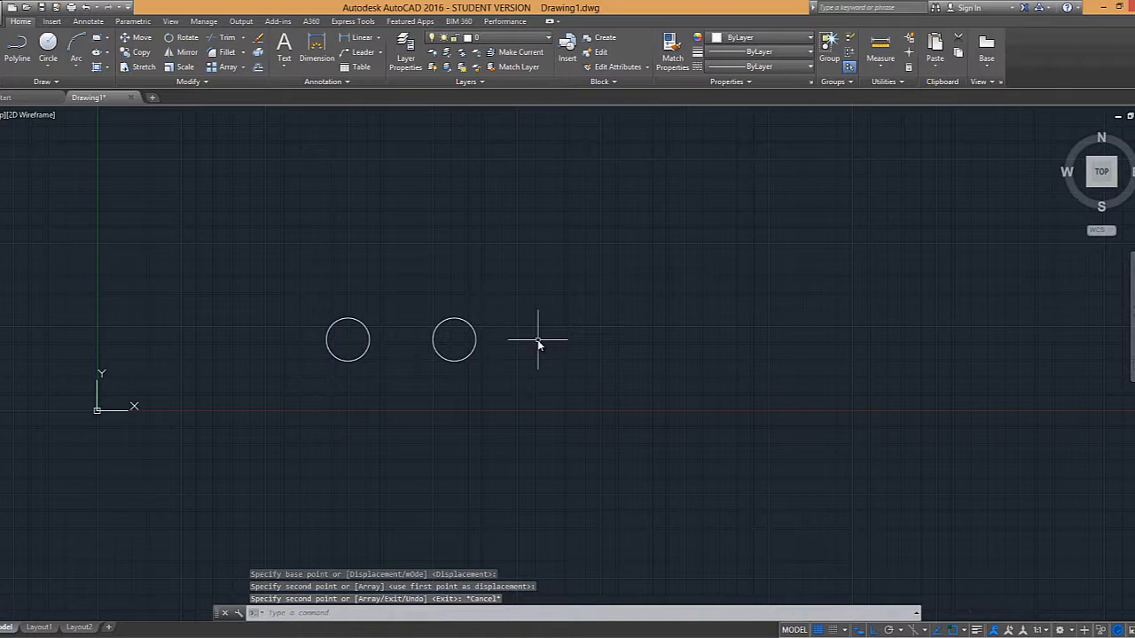
key(Return)
click(460, 317)
key(Return)
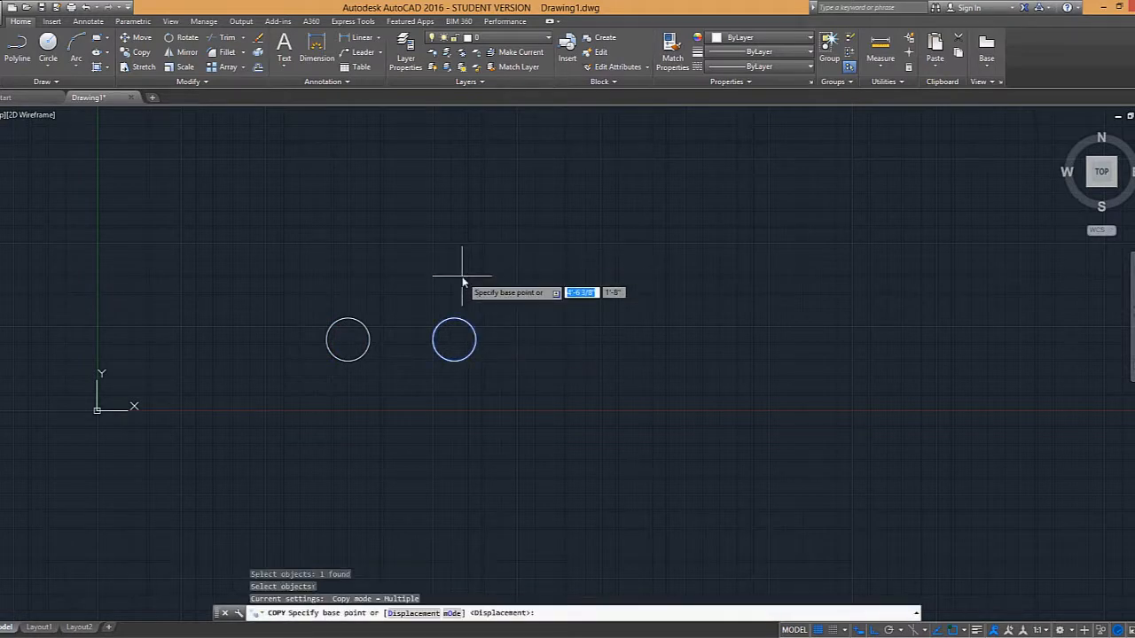
key(Escape)
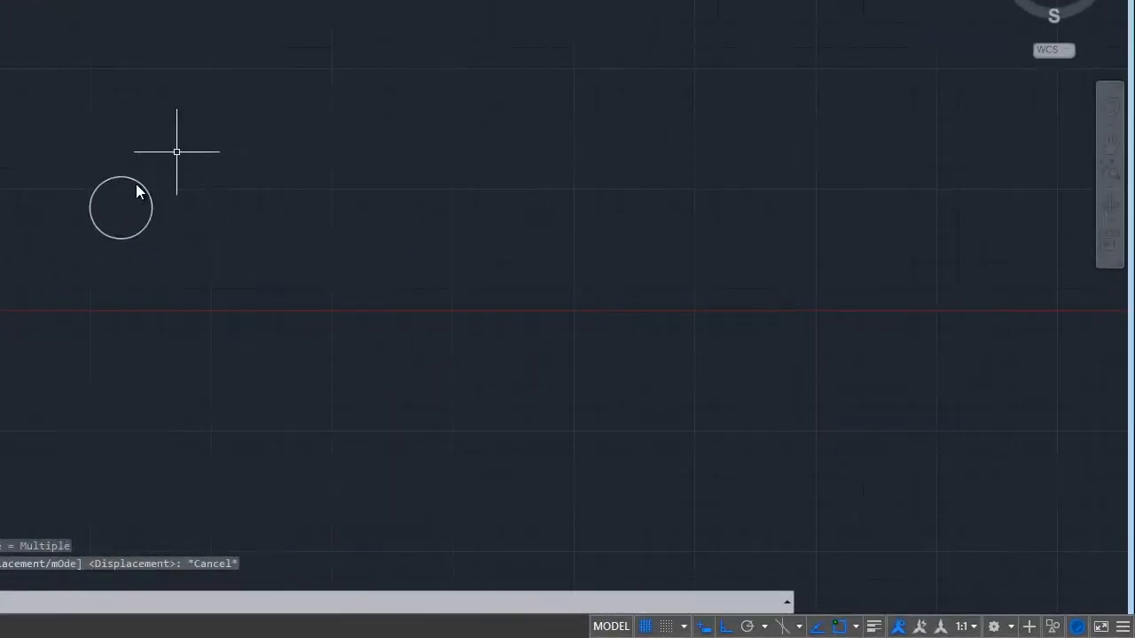
Preselect the second circle and copy it horizontally to the right as a third circle in the row
click(470, 320)
text(copy)
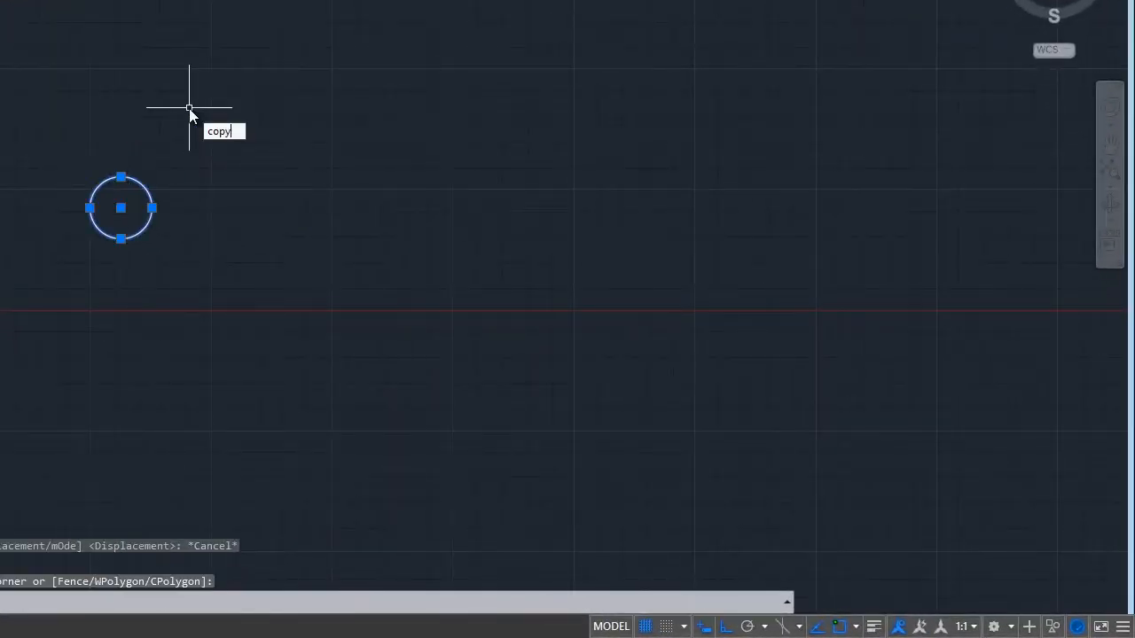
key(Return)
click(141, 126)
click(285, 191)
key(Escape)
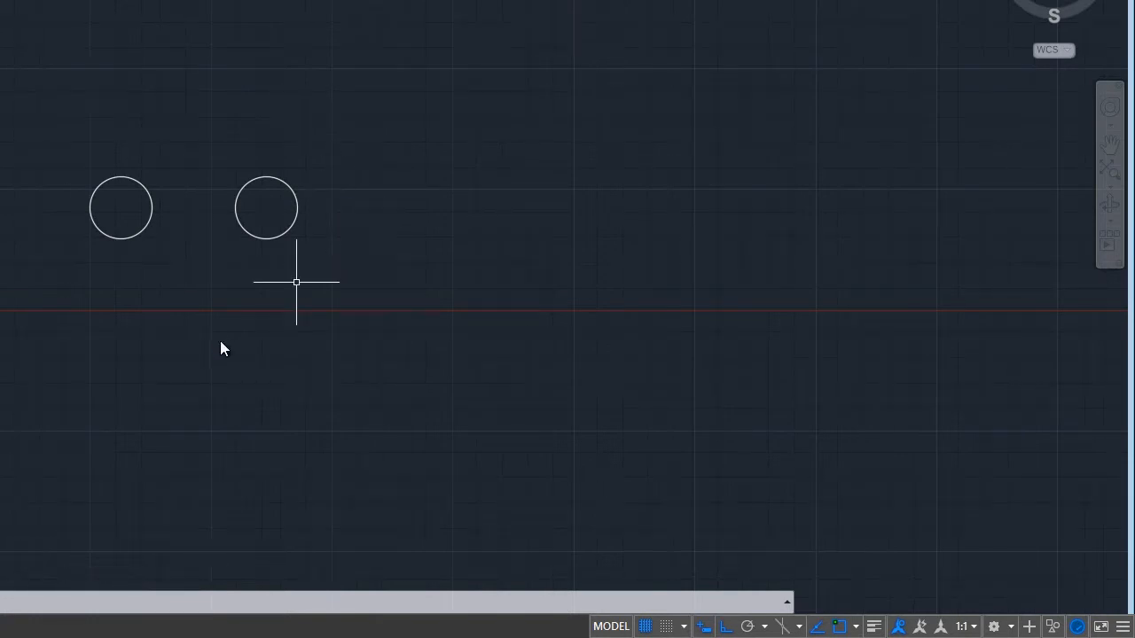
Copy the third circle three times to the right at freely picked, uneven spacings in the same row
middle_drag(214, 313, 187, 308)
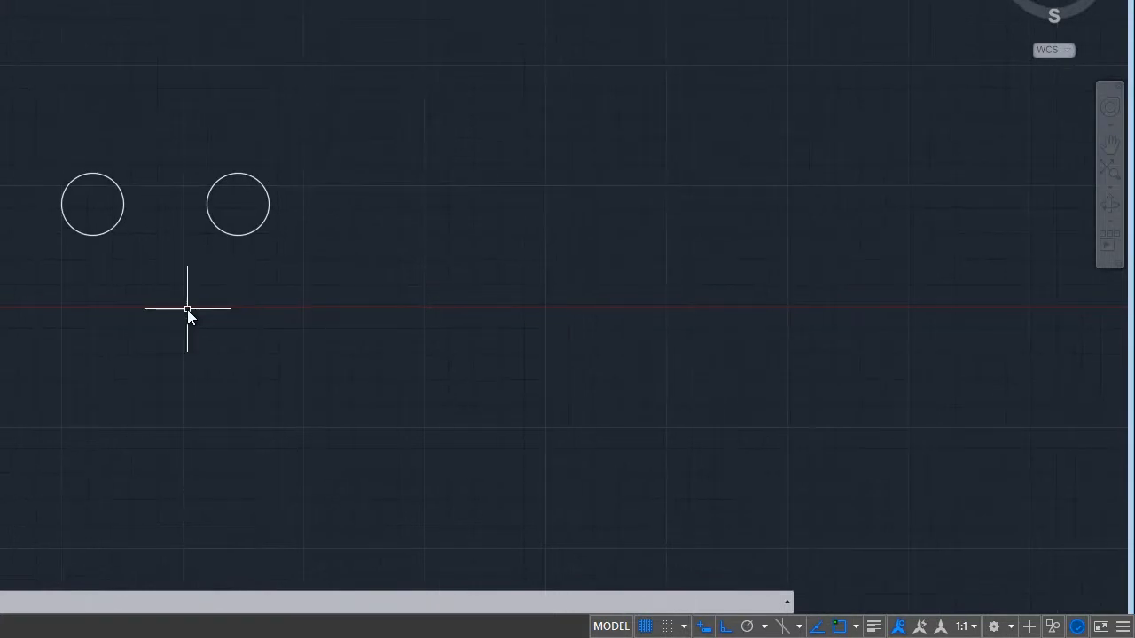
text(co)
key(Return)
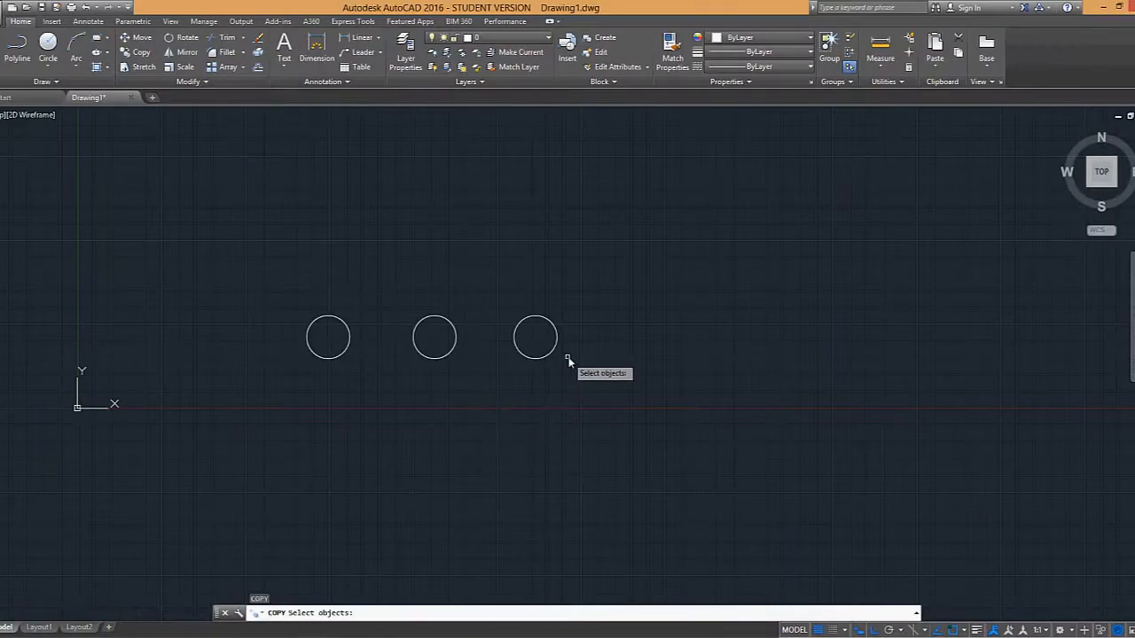
click(554, 319)
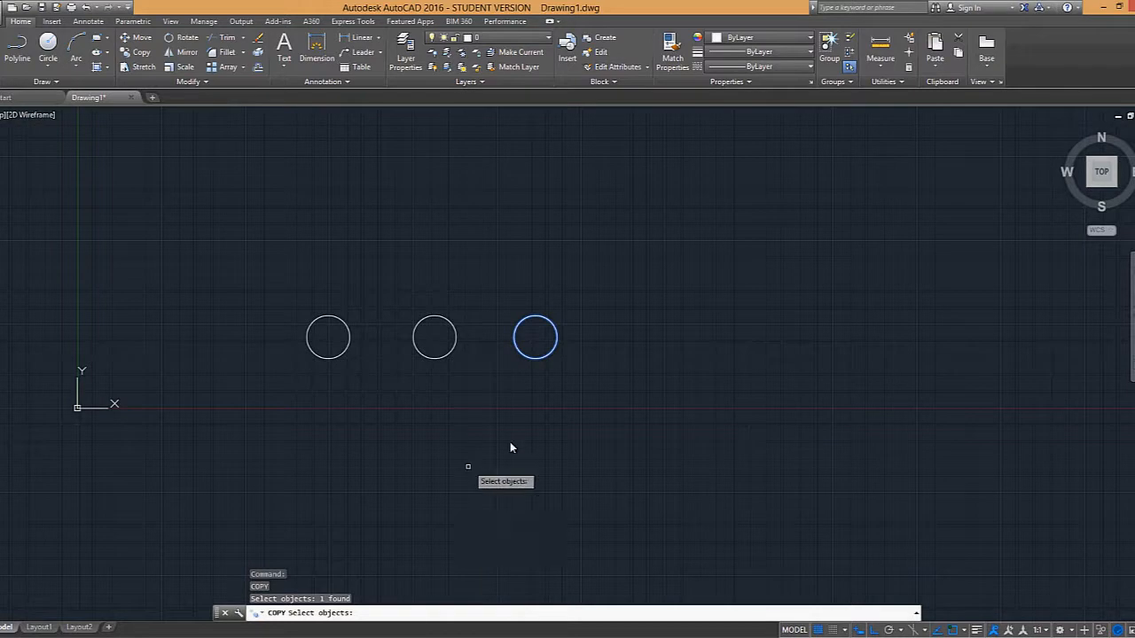
key(Return)
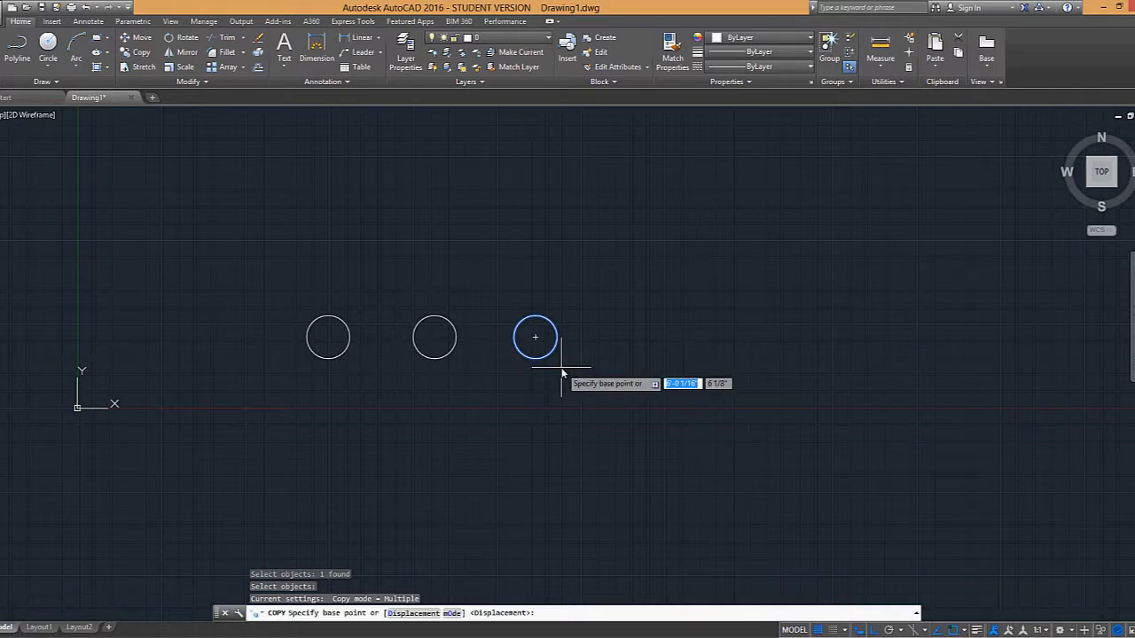
click(540, 276)
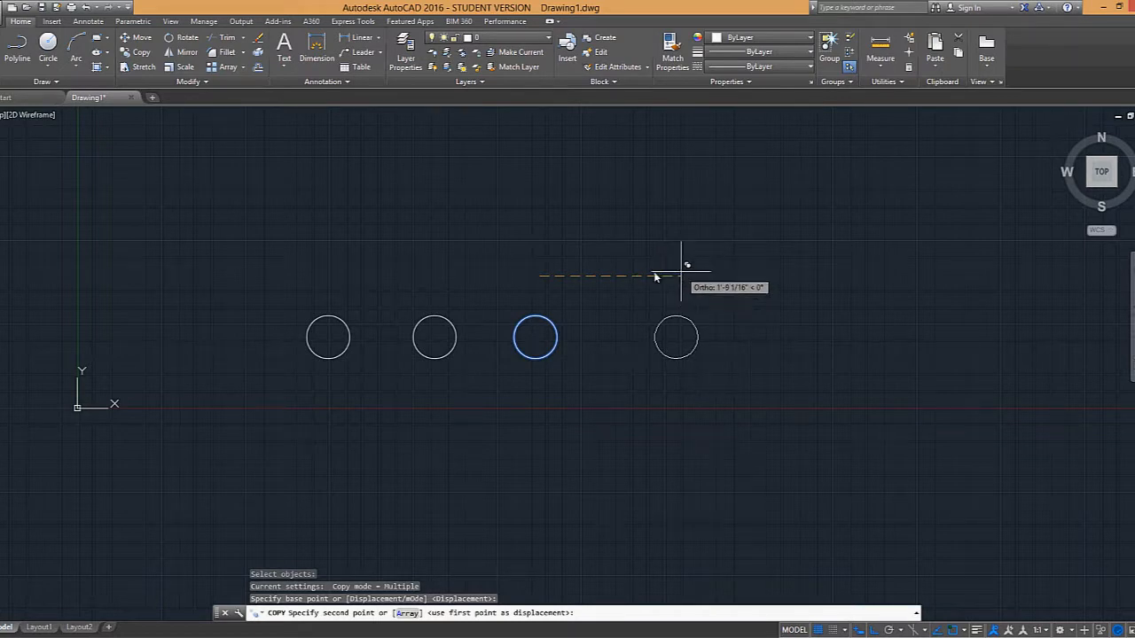
click(627, 273)
click(726, 273)
click(777, 273)
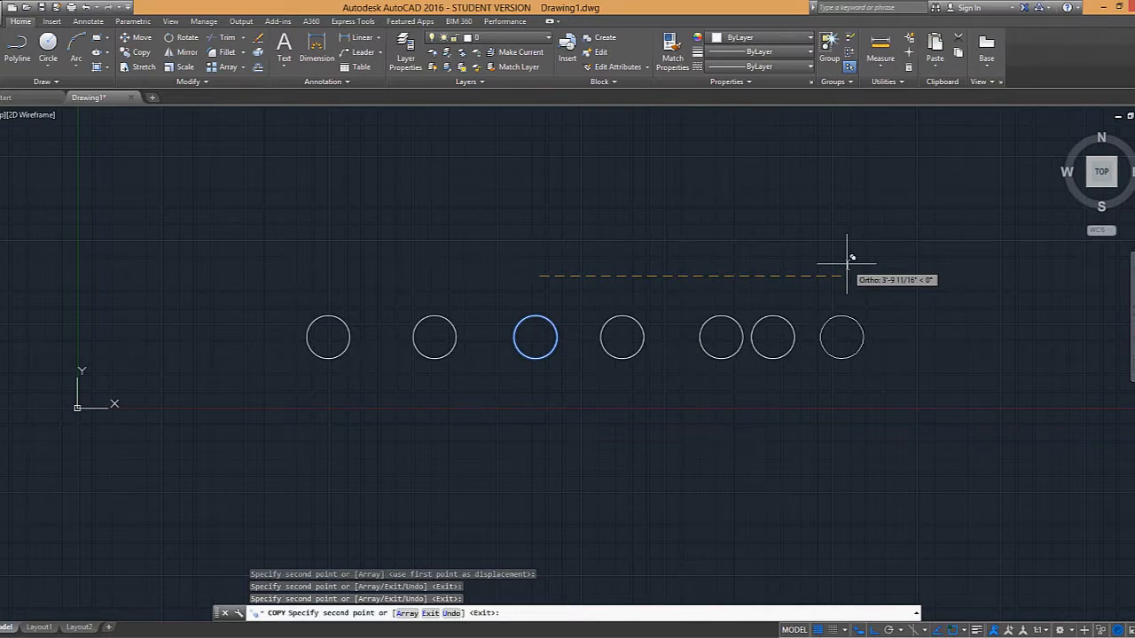
key(Escape)
Erase the five copied circles, keeping only the original leftmost circle
click(822, 403)
click(400, 293)
text(e)
key(Return)
Copy the remaining circle horizontally 5' to the right from a base point above it
middle_drag(381, 316, 446, 312)
text(copy)
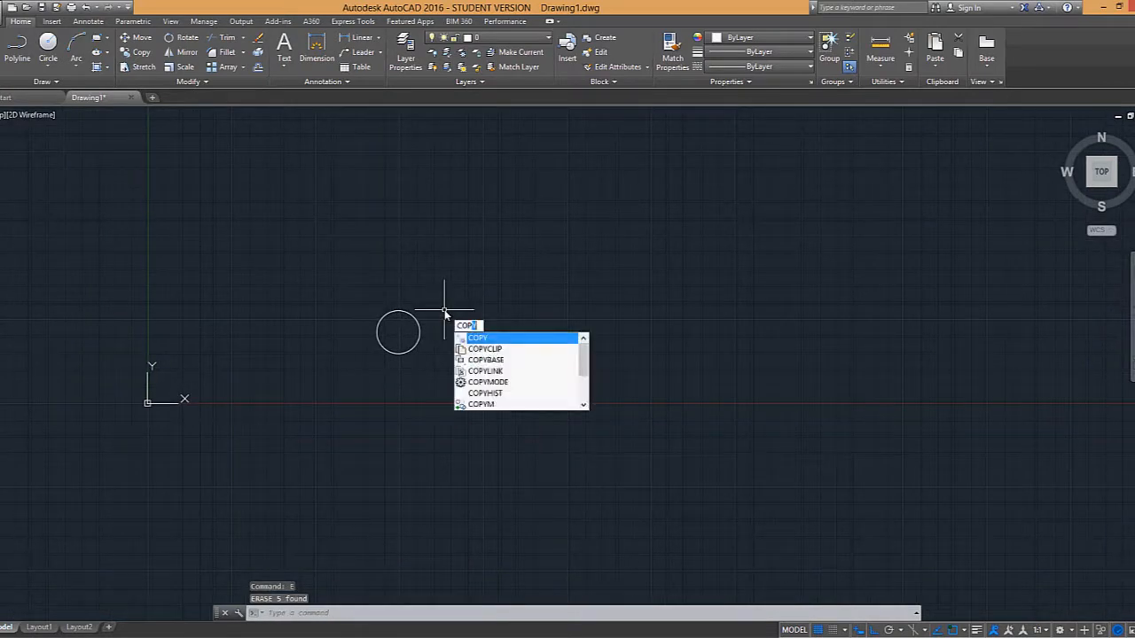
key(Return)
click(383, 319)
key(Return)
click(398, 270)
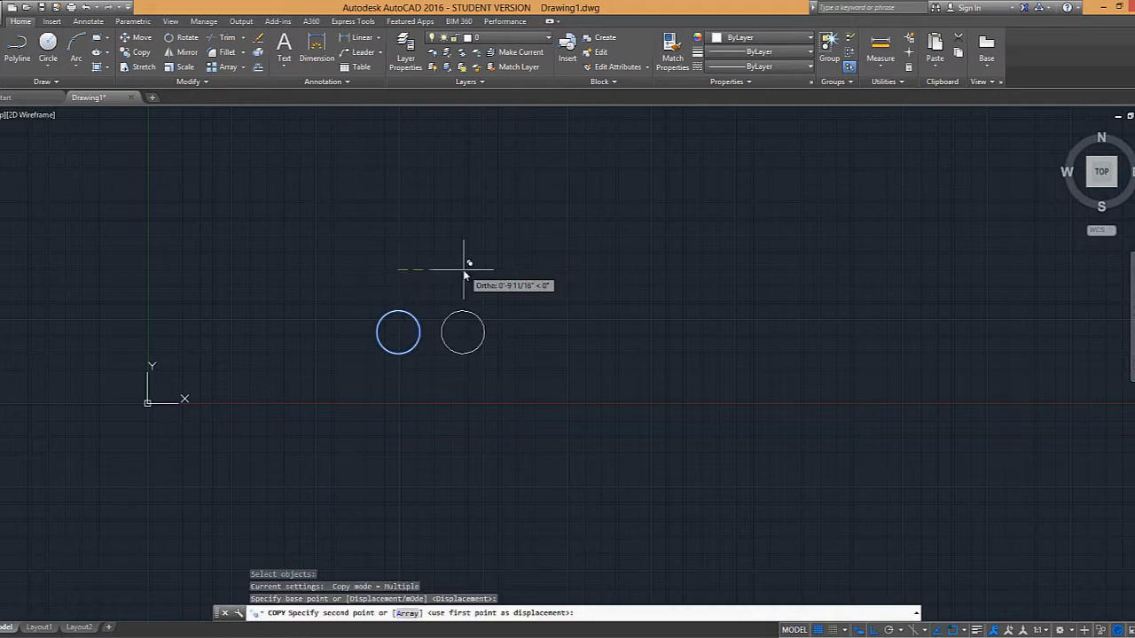
text(5)
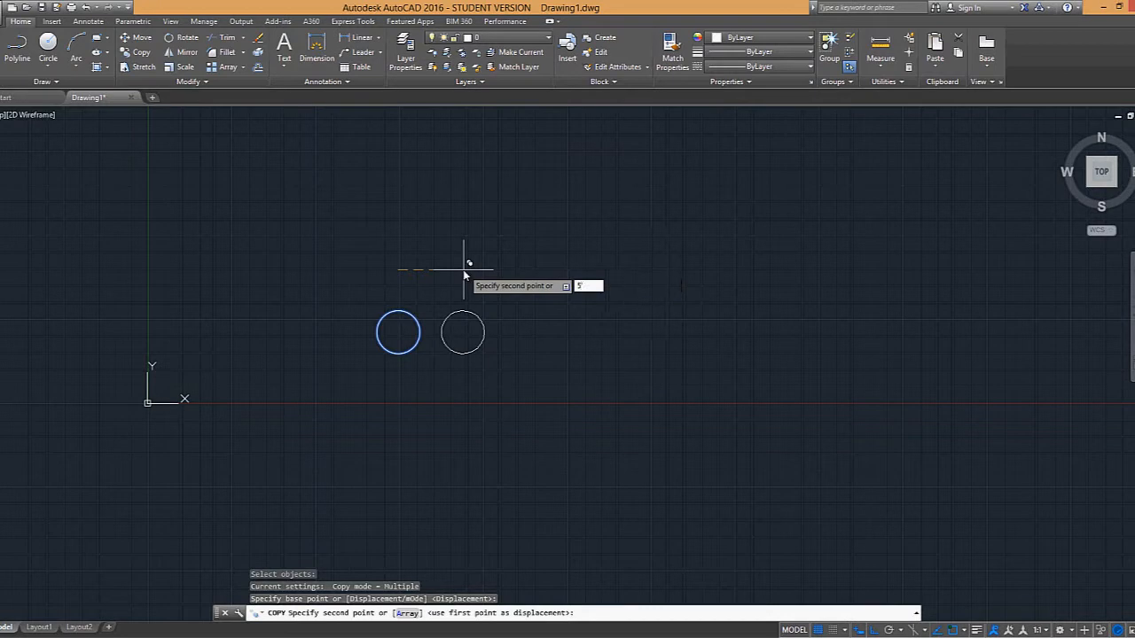
text(')
key(Return)
Place another copy of the original circle 10' to its right and end the Copy command
scroll(463, 275, down, 1)
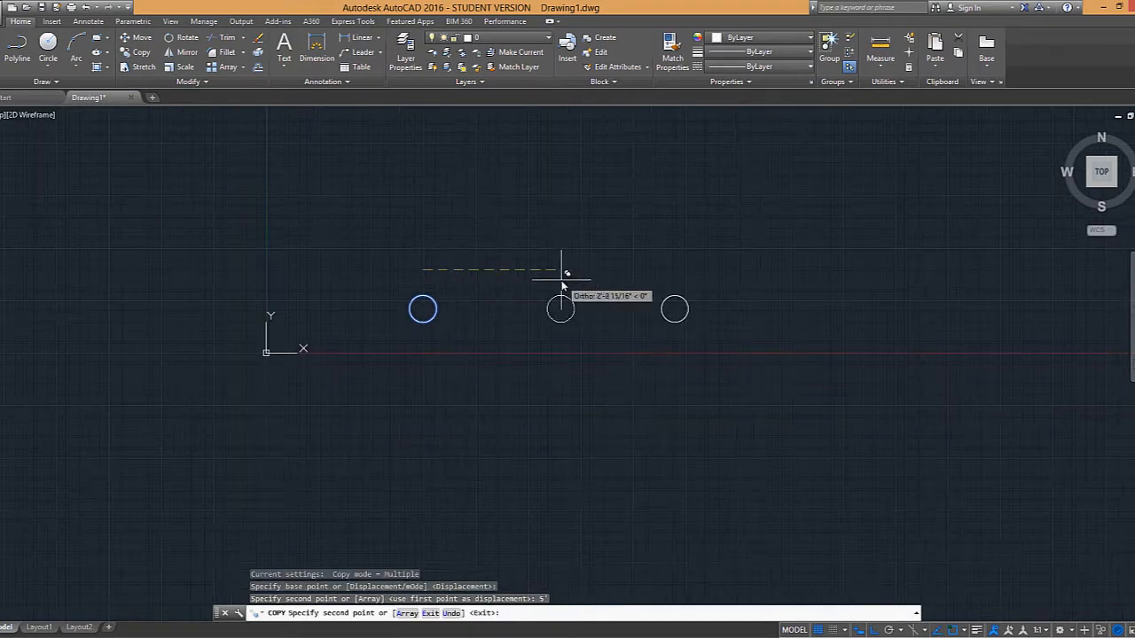
text(10')
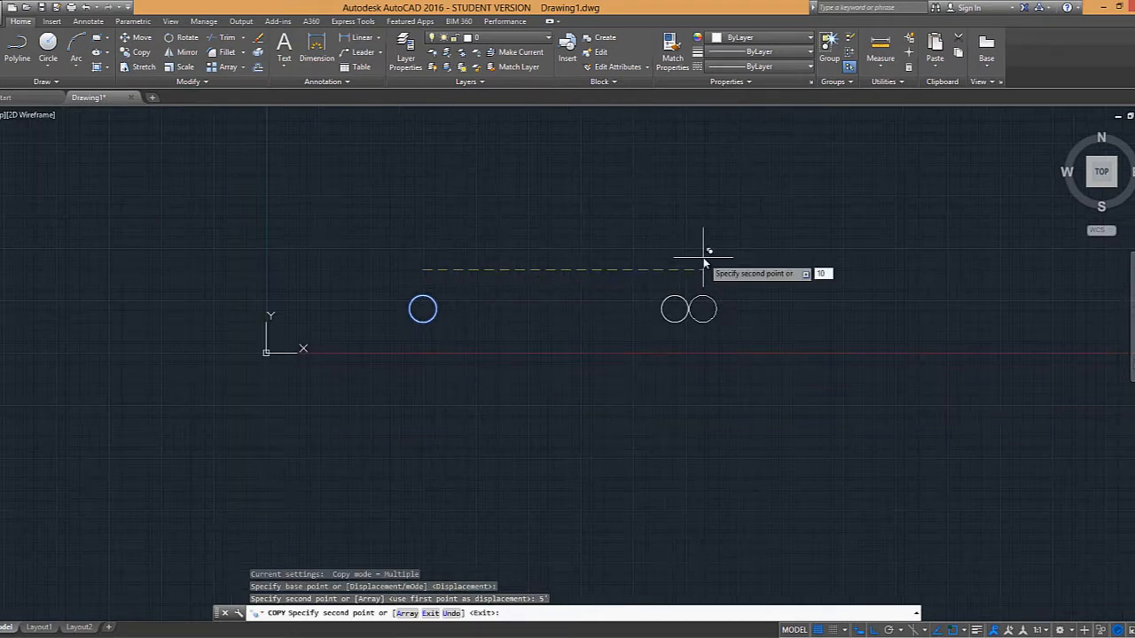
key(Return)
middle_drag(729, 241, 597, 261)
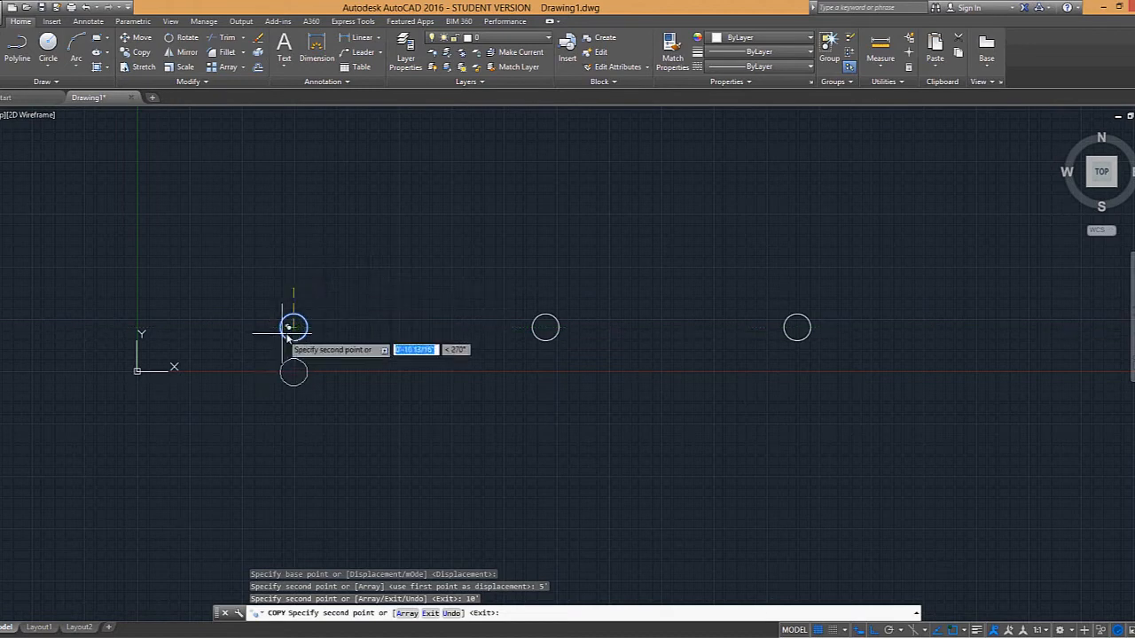
key(Escape)
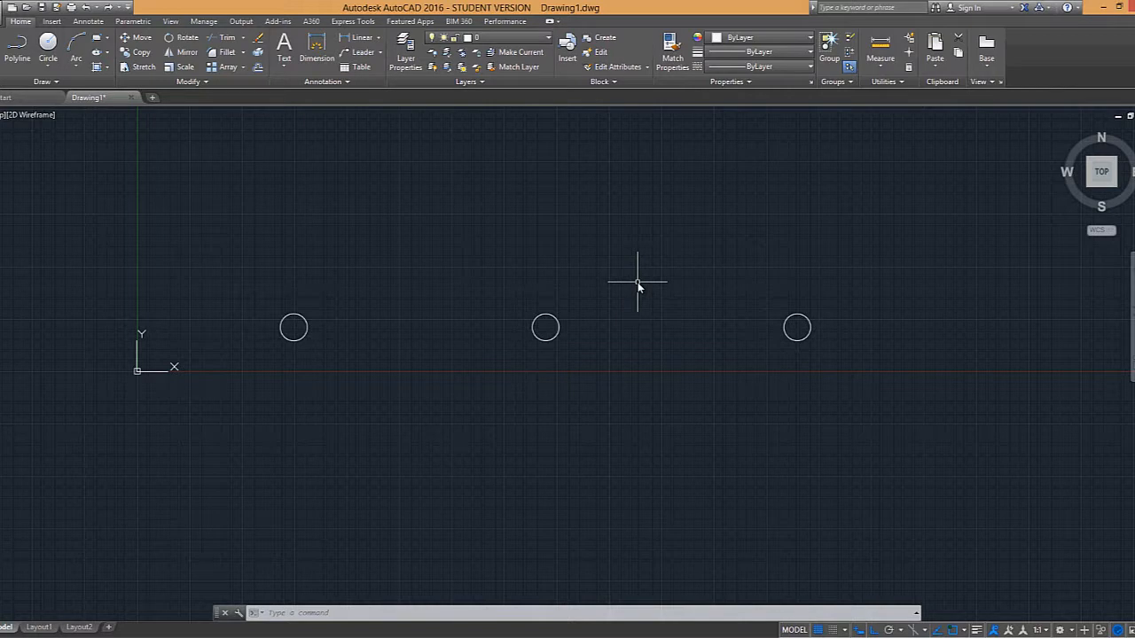
Move the rightmost circle of the row horizontally 2' to the right from a base point above it
middle_drag(709, 316, 659, 319)
text(m)
key(Return)
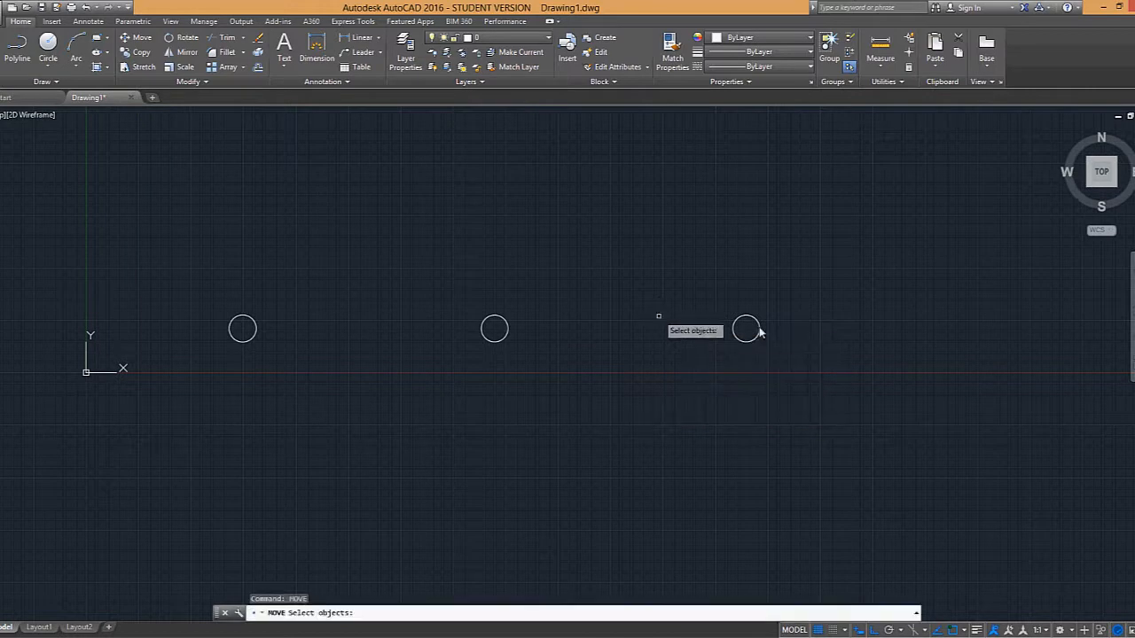
click(746, 317)
key(Return)
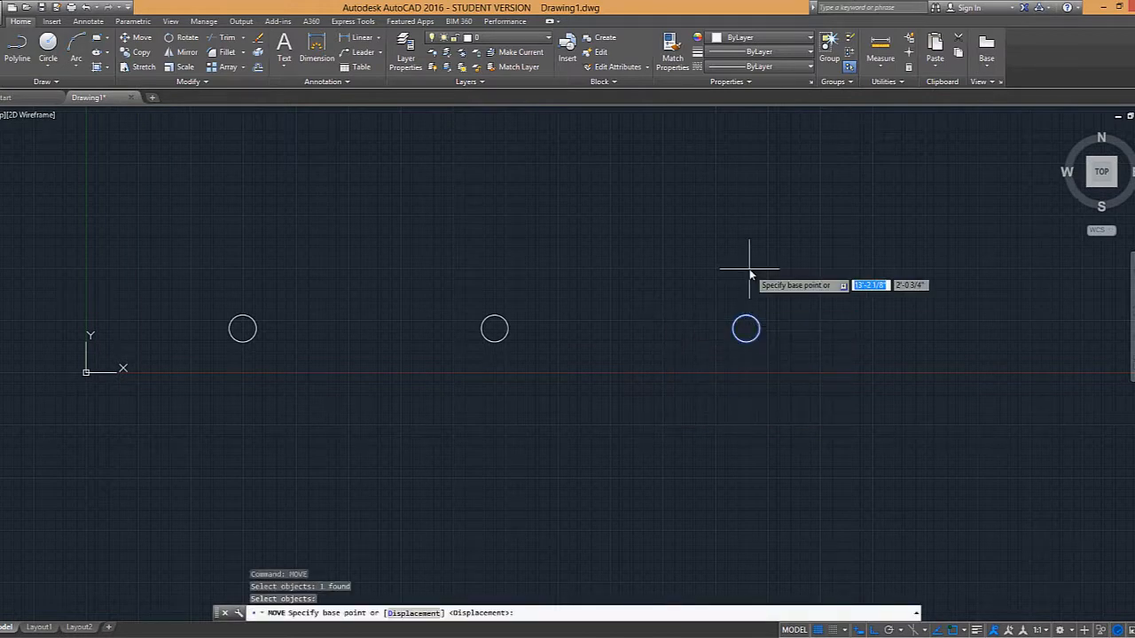
click(740, 281)
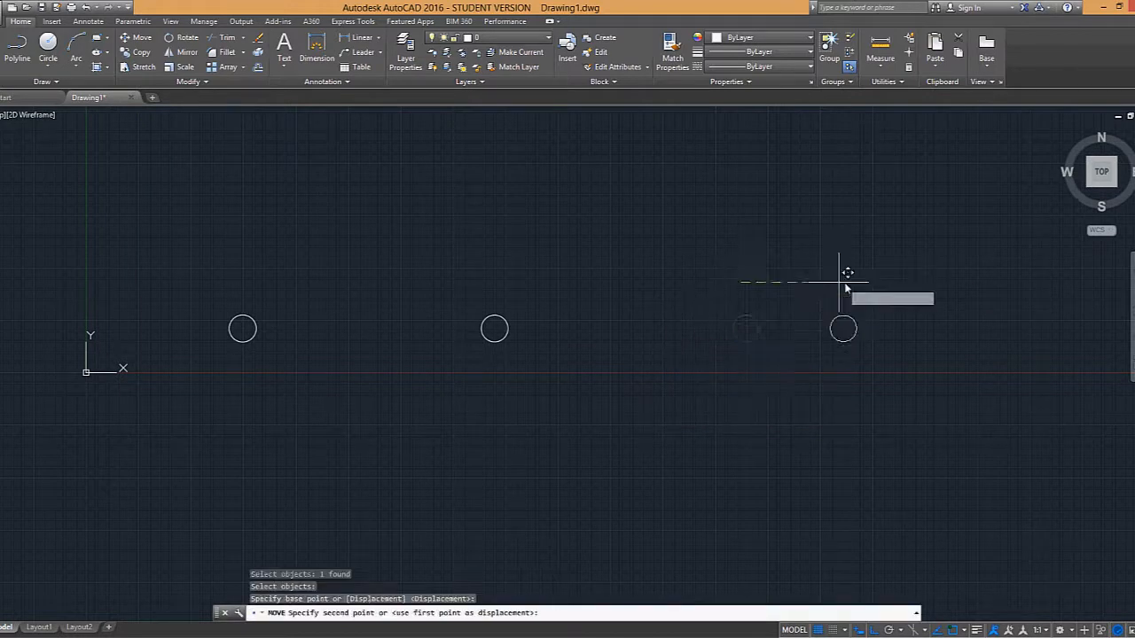
text(5)
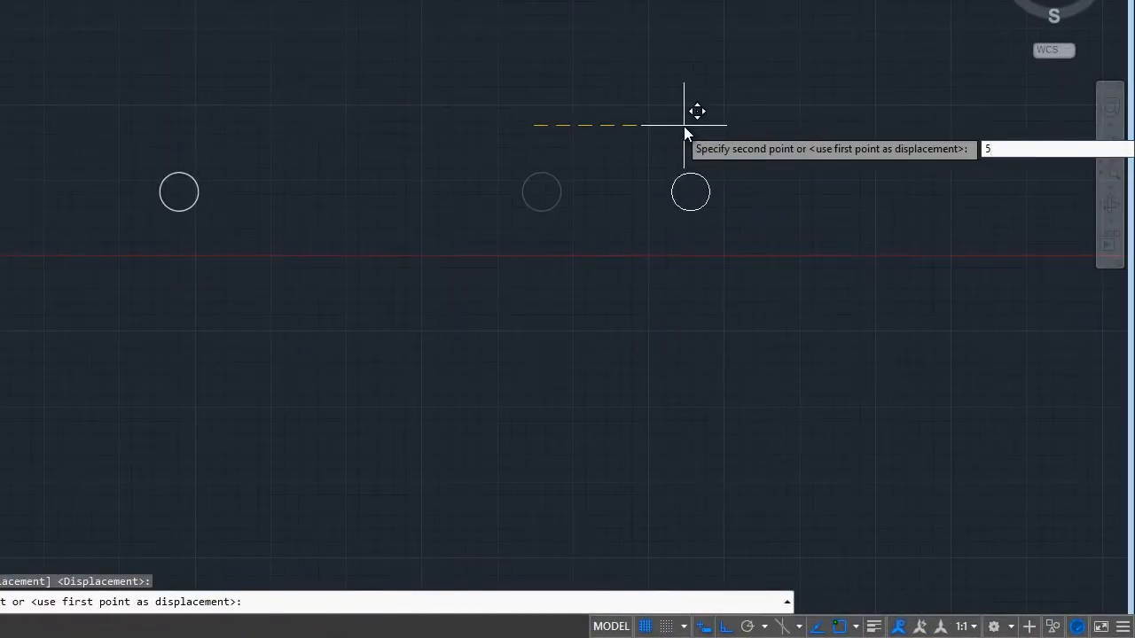
key(BackSpace)
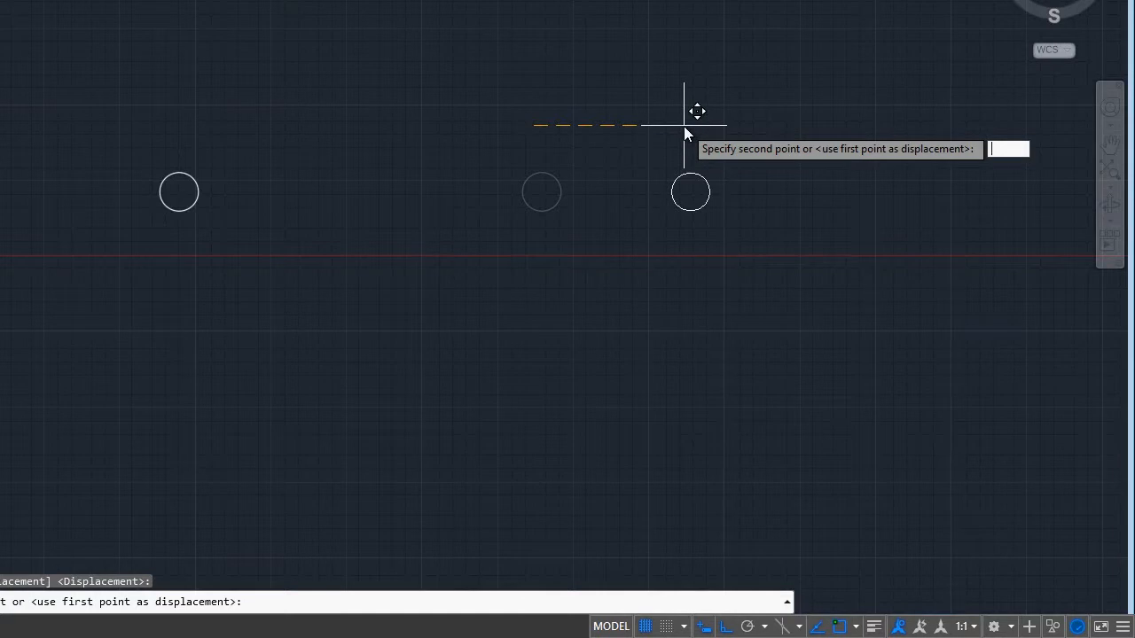
text(2)
key(Return)
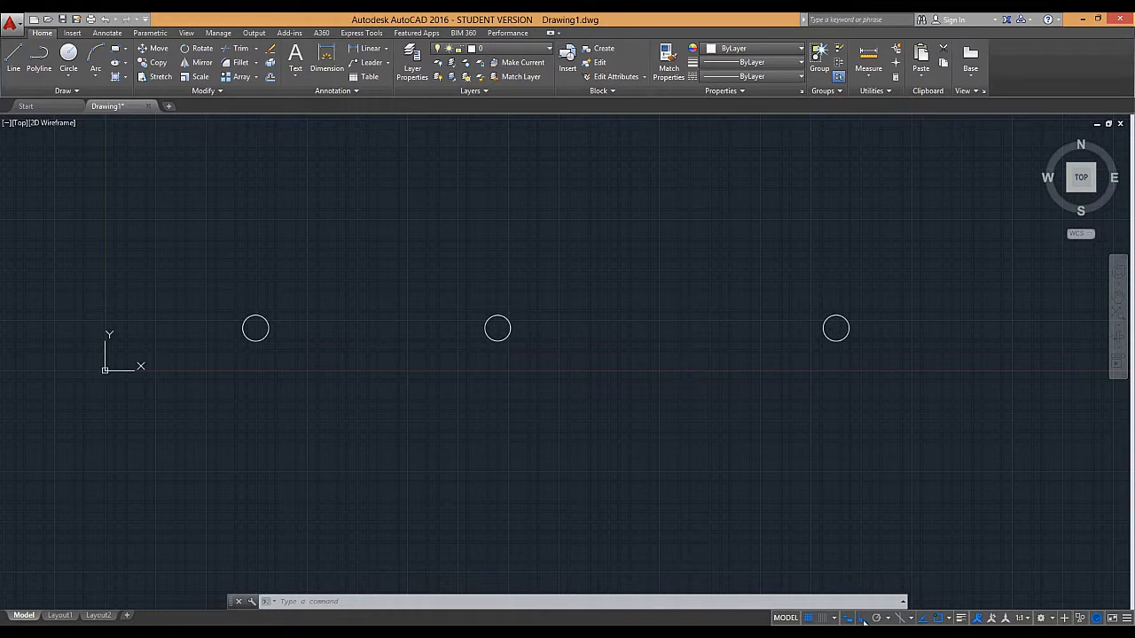
Turn off the Extension mode in the object snap options, leaving the other snap modes as they are
click(943, 619)
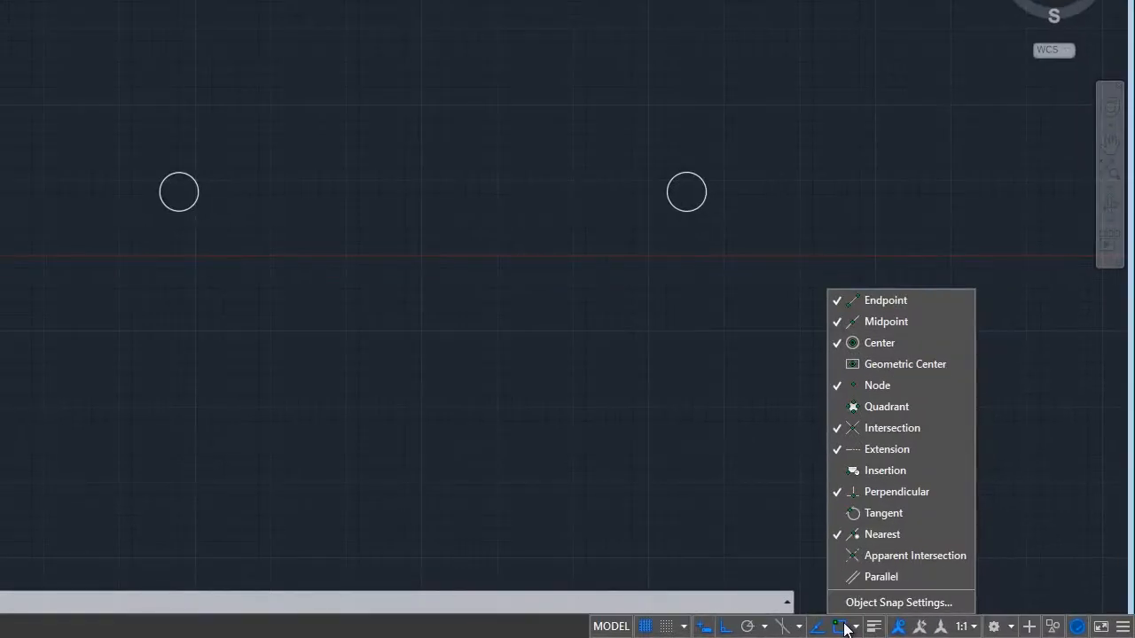
click(844, 627)
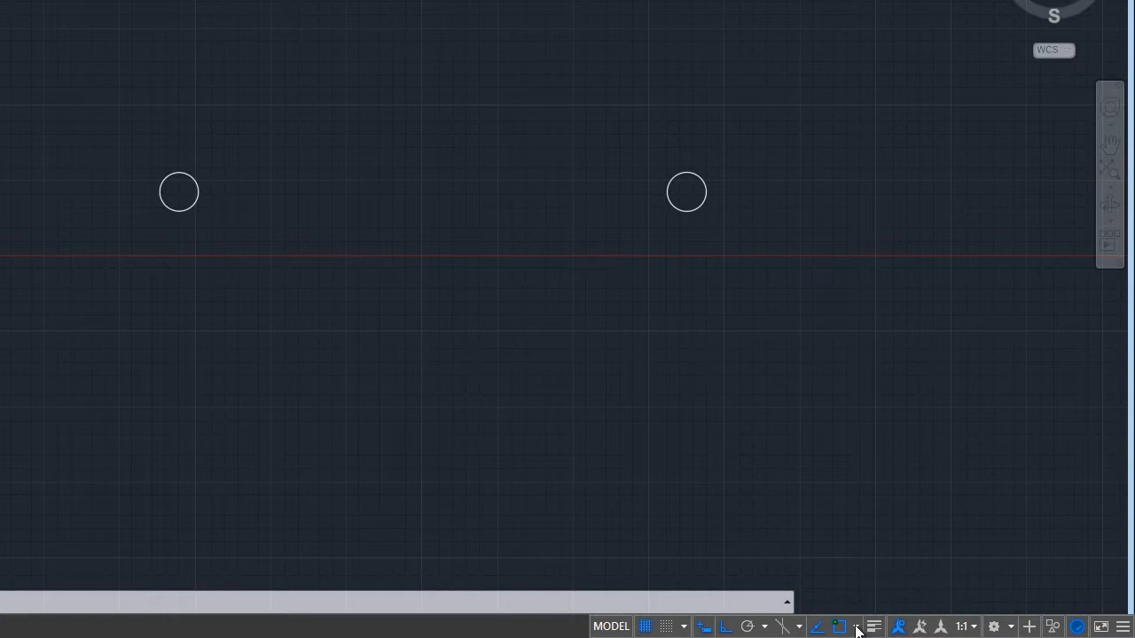
click(856, 627)
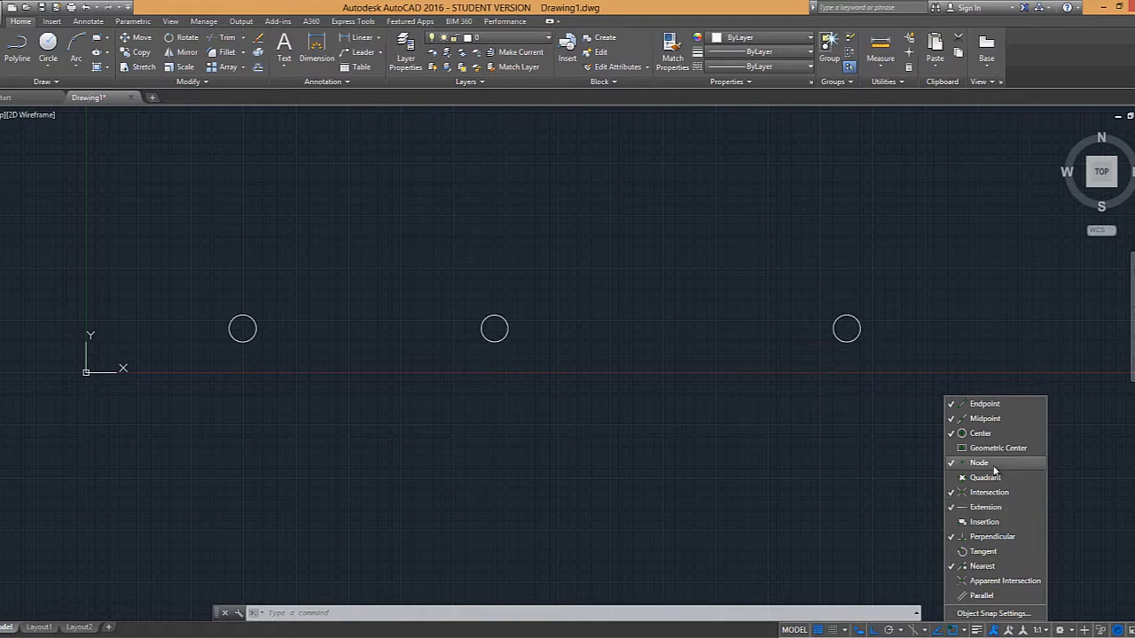
click(1000, 509)
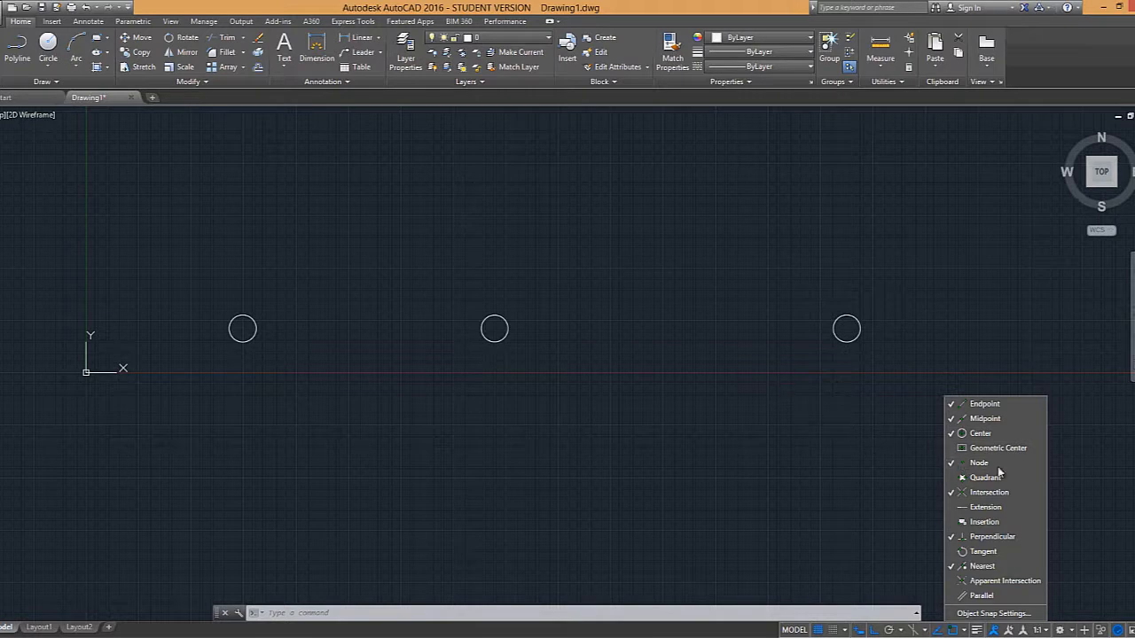
click(715, 446)
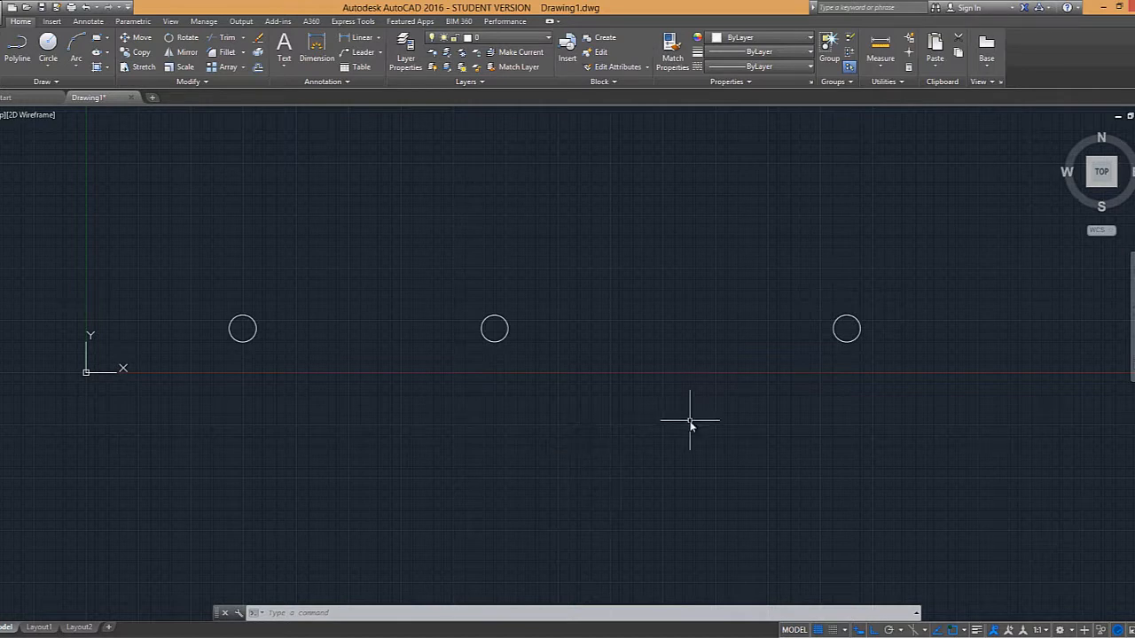
Switch object snap off and back on twice
key(F3)
key(F3)
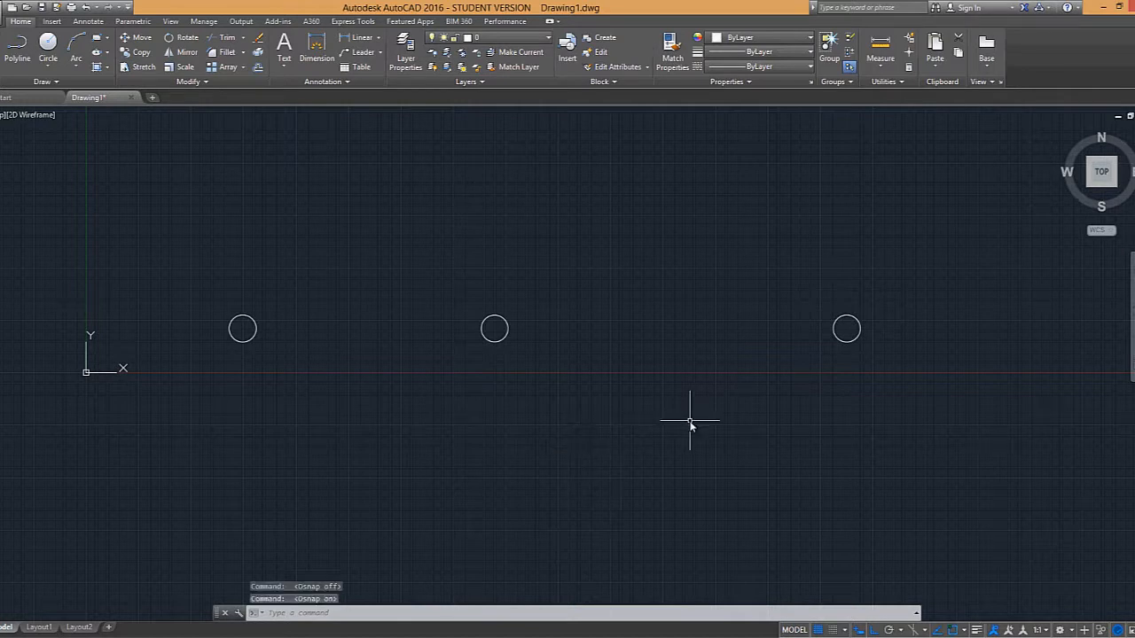
key(F3)
key(F3)
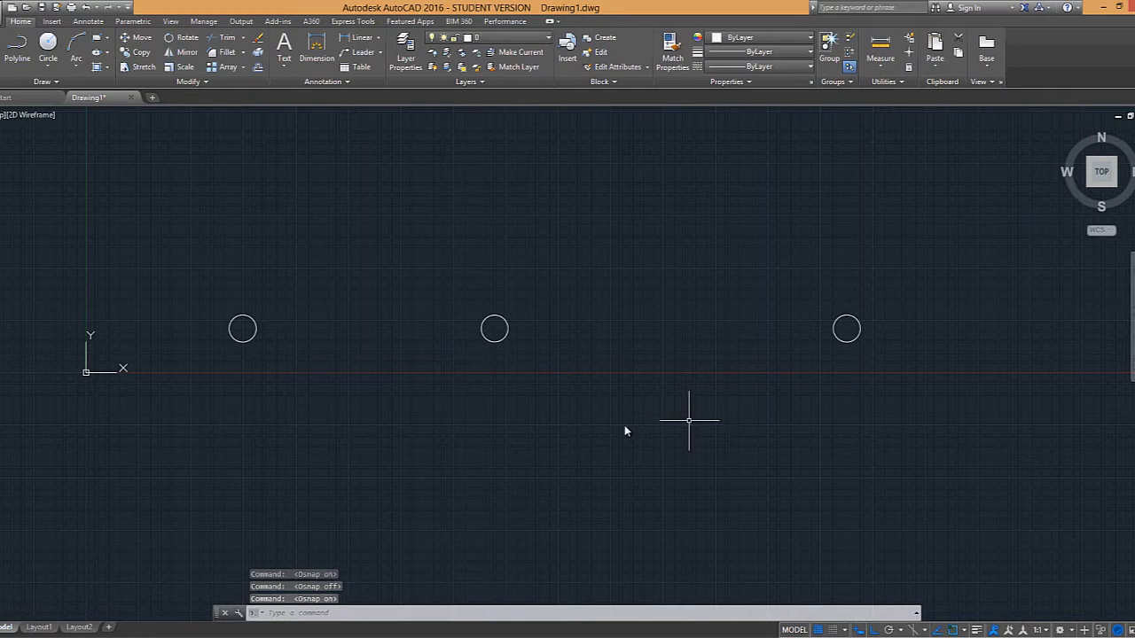
Erase the rightmost circle of the row
click(835, 323)
text(E)
key(Return)
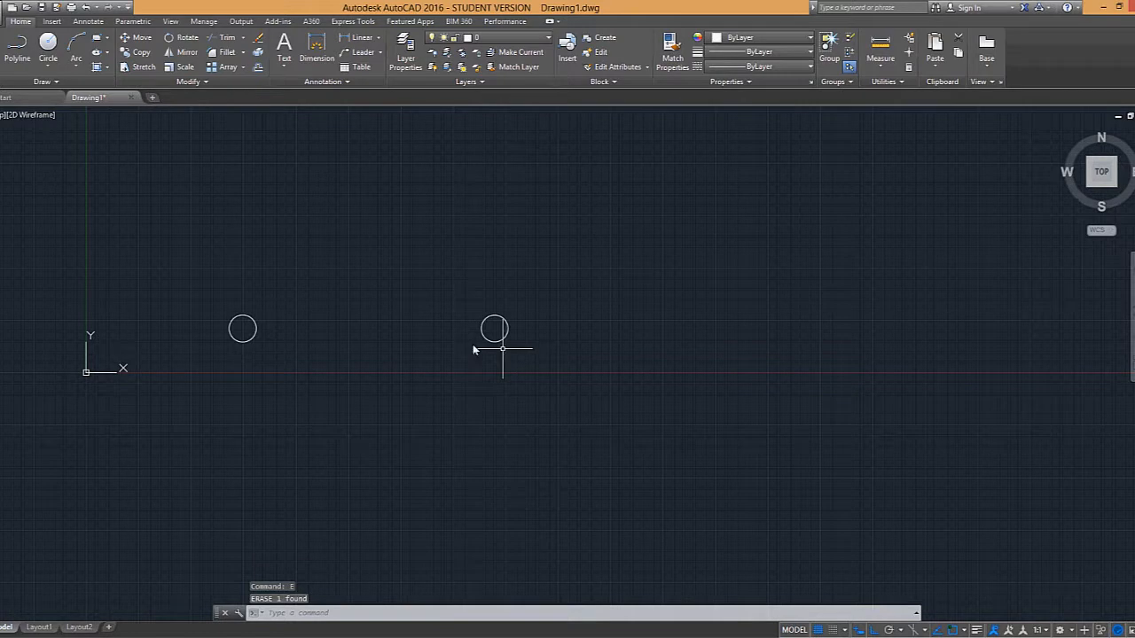
Draw a horizontal line below the two remaining circles, spanning most of the distance between them
middle_drag(361, 328, 436, 328)
text(L)
key(Return)
click(362, 434)
click(572, 435)
key(Escape)
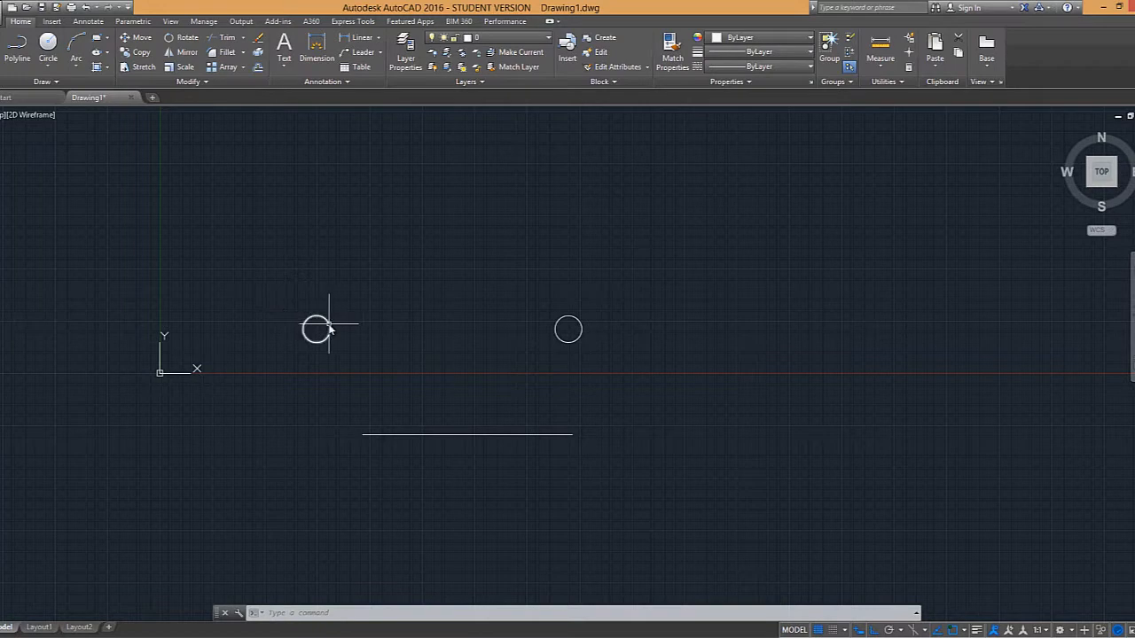
Copy the left circle from its center onto the left endpoint of the horizontal line and end the Copy command
text(co)
key(Return)
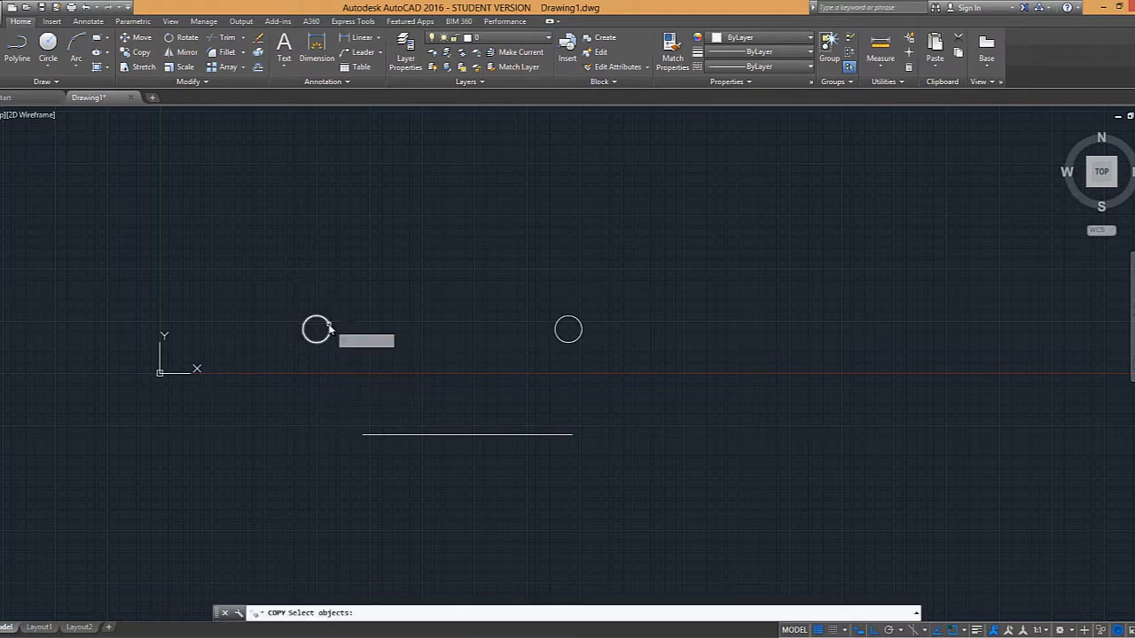
click(350, 307)
key(Return)
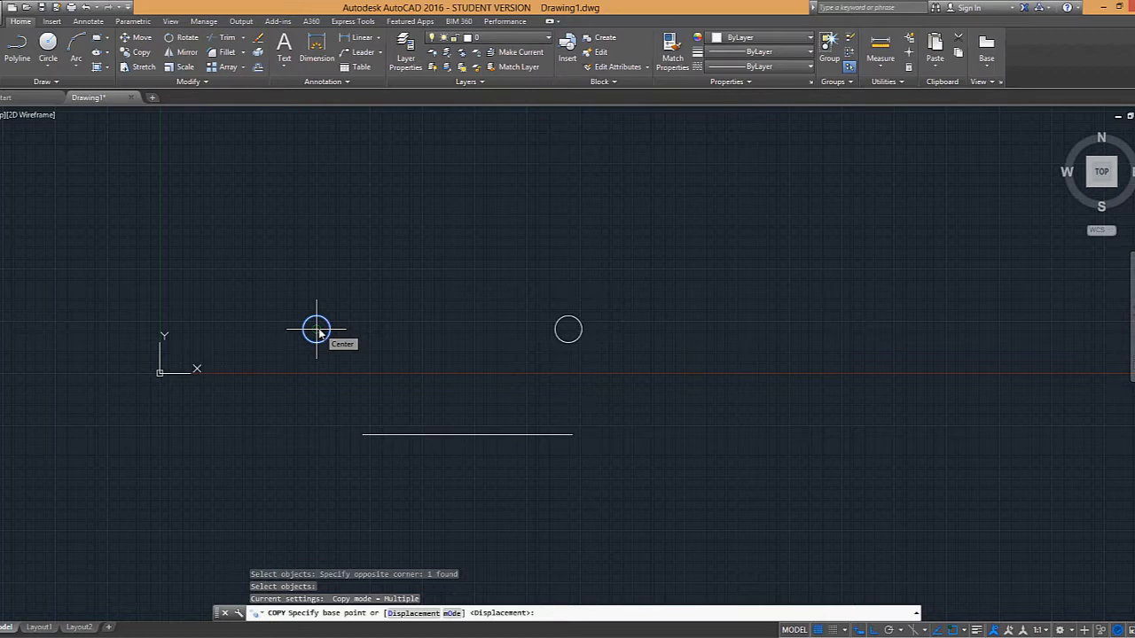
click(317, 330)
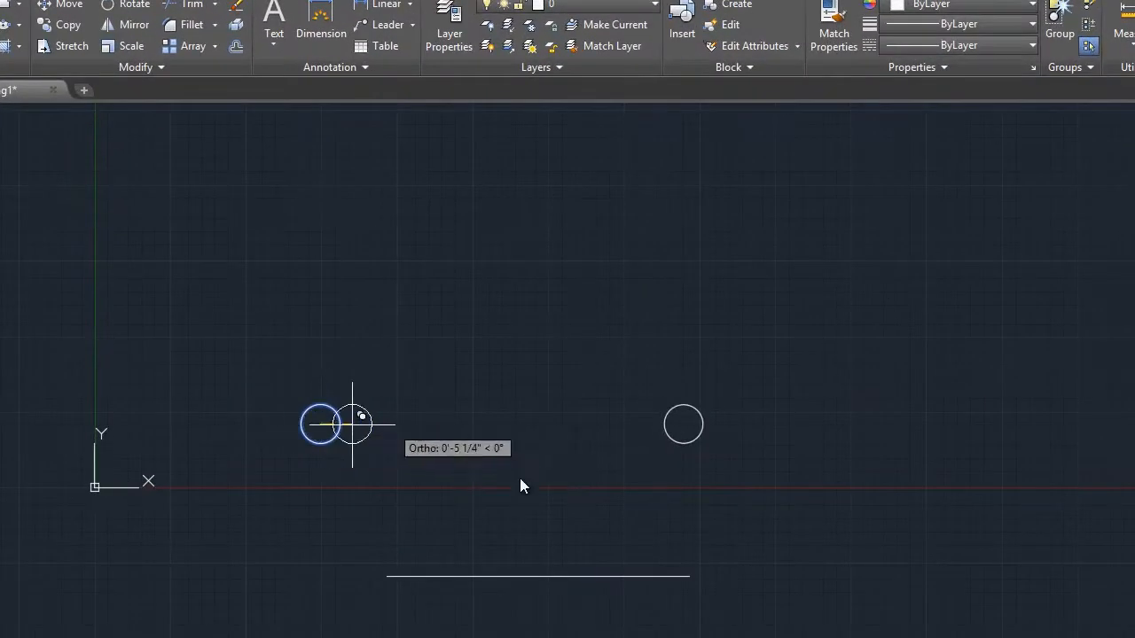
click(388, 577)
key(Escape)
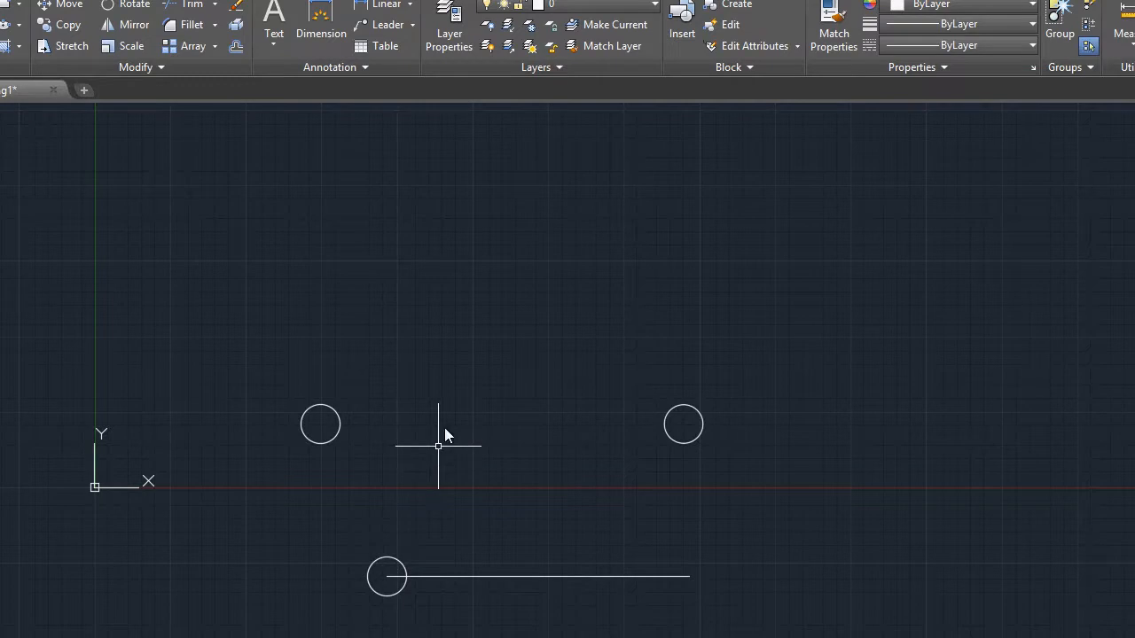
Draw a wide rectangle above the row of circles, between and slightly past the right circle
text(rec)
key(Return)
click(507, 237)
click(715, 313)
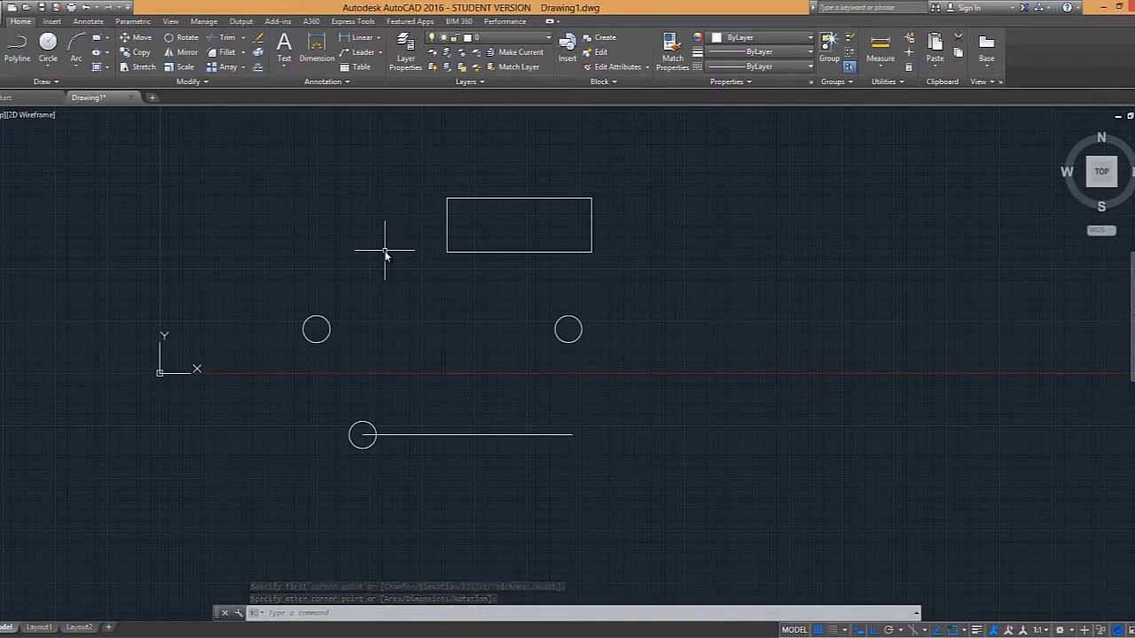
Draw a vertical line straight up from the rectangle's upper-left corner, snapping its start to the endpoint
text(L)
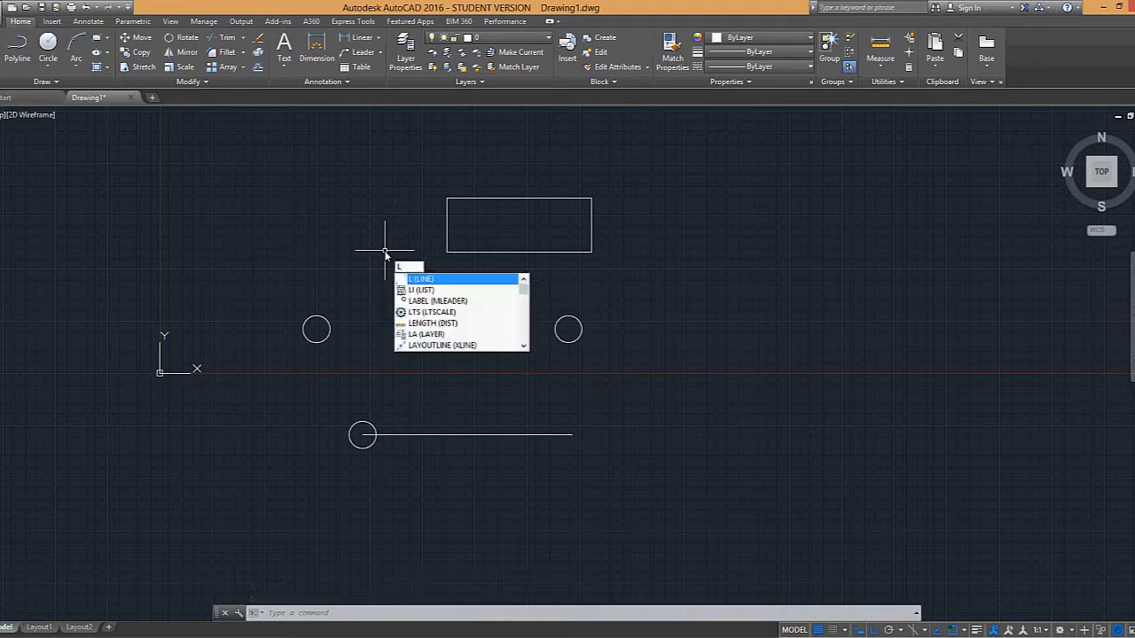
key(Return)
middle_drag(497, 285, 521, 443)
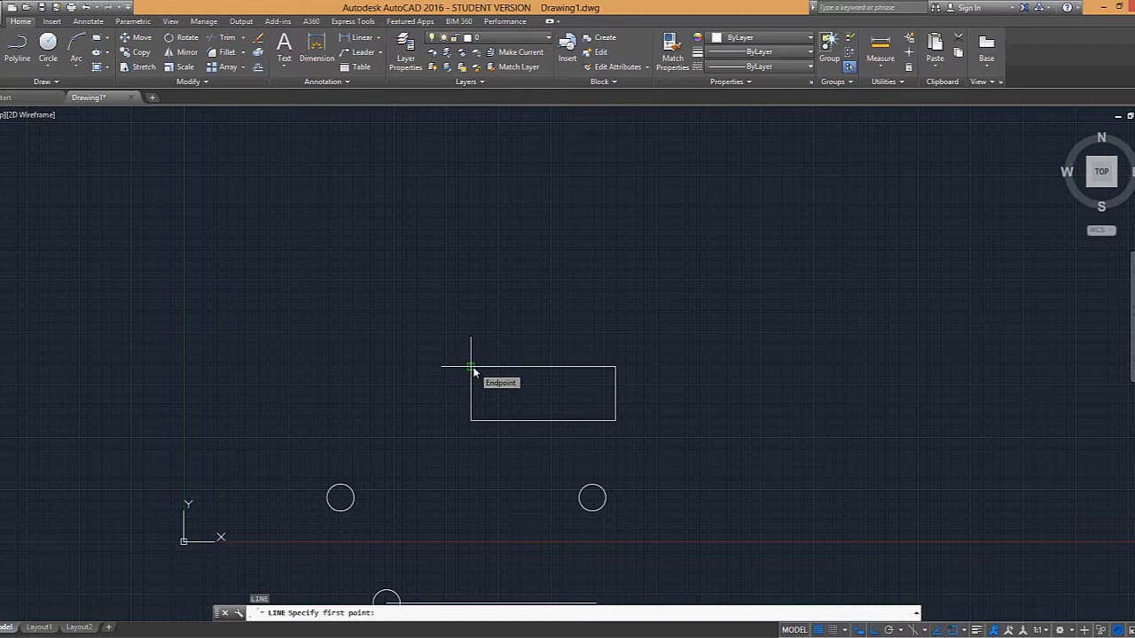
click(471, 367)
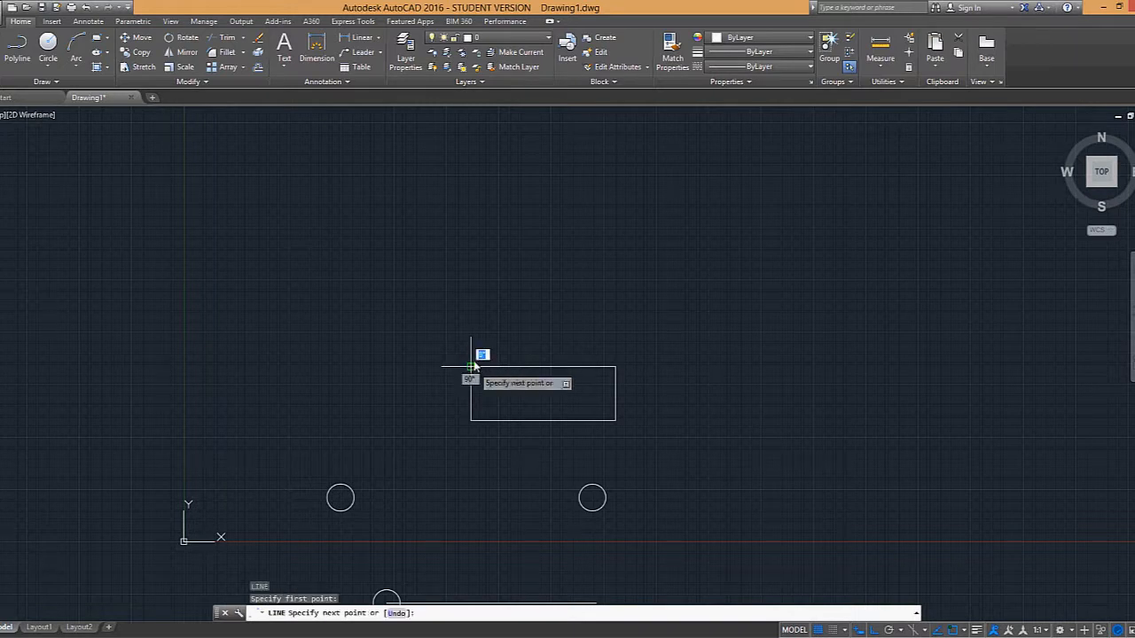
click(473, 233)
key(Escape)
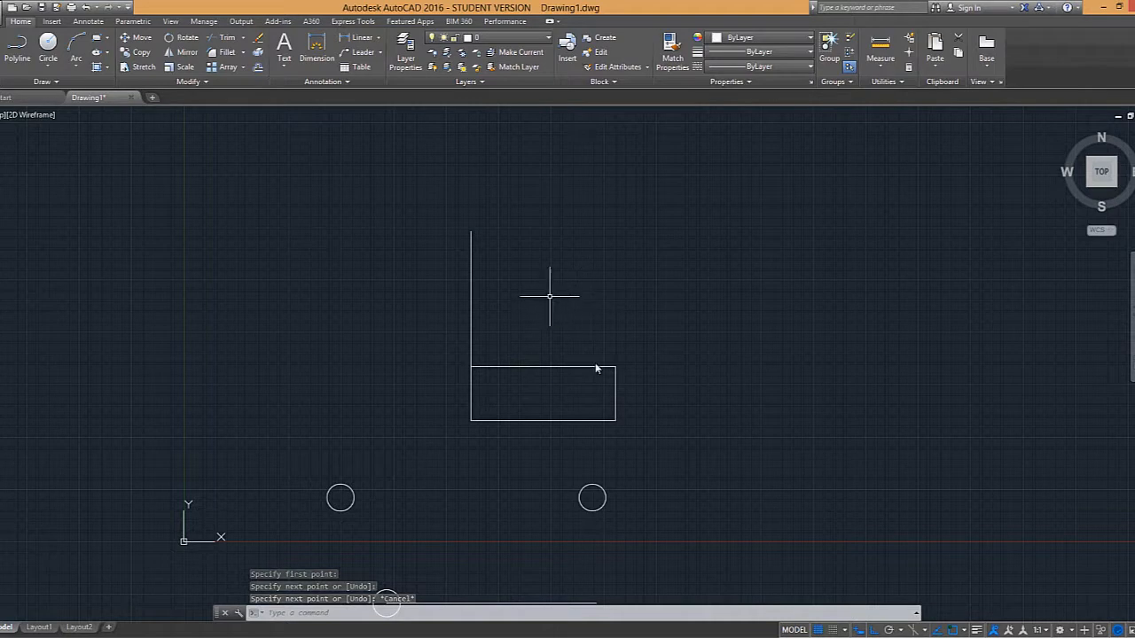
Draw a horizontal line about 1'-4" long to the right from the center of the left circle
middle_drag(464, 437, 574, 364)
scroll(451, 424, up, 2)
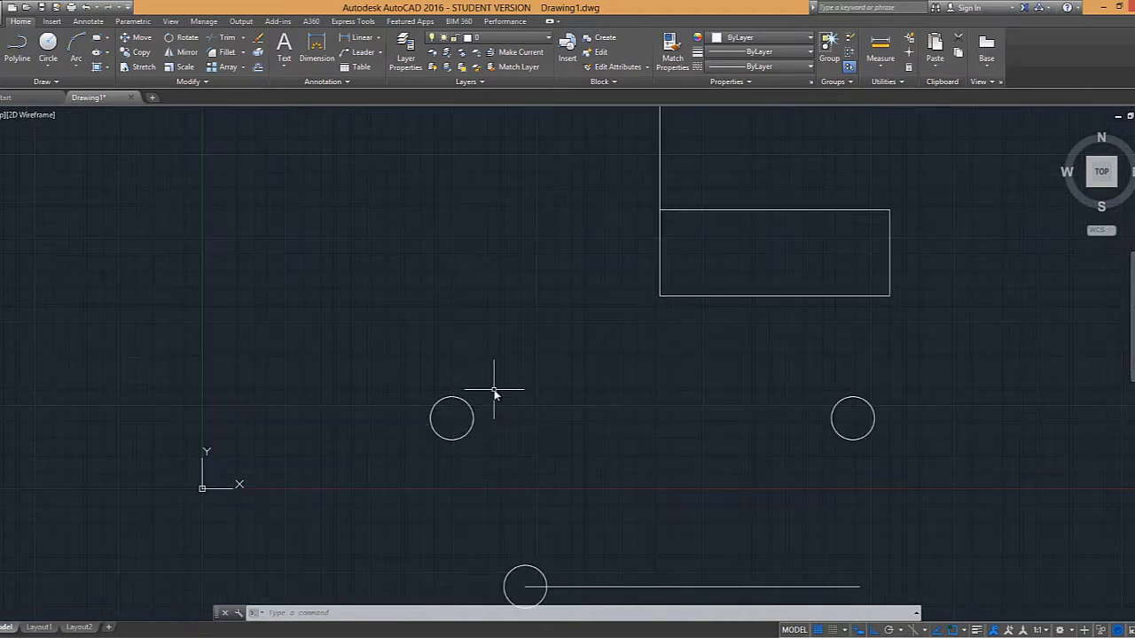
click(493, 391)
click(488, 403)
right_click(496, 390)
click(518, 397)
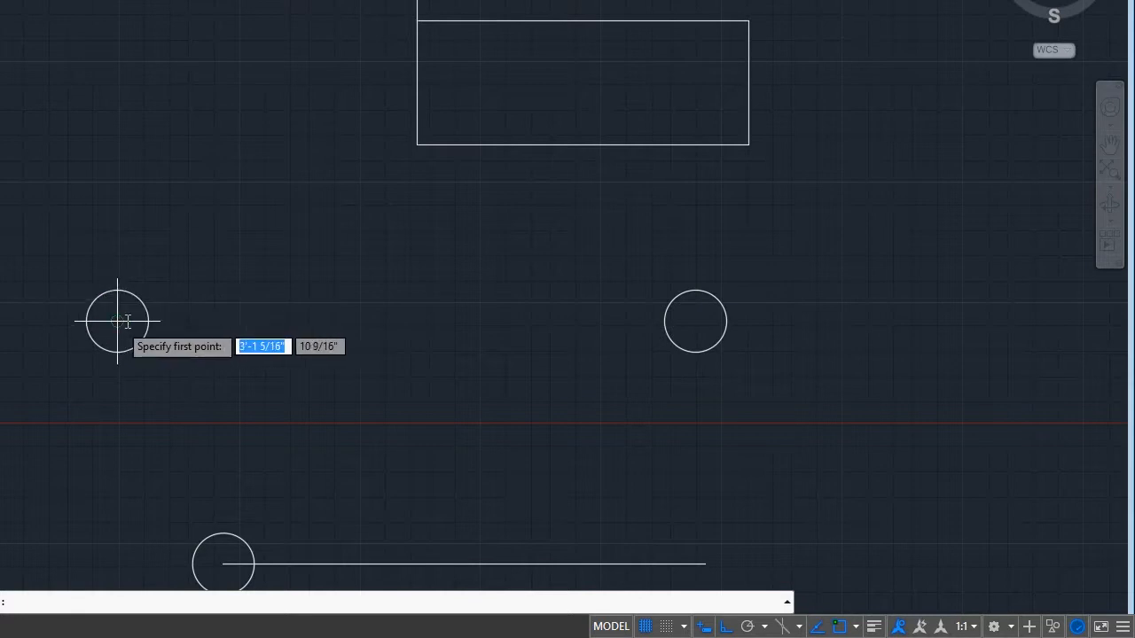
click(117, 321)
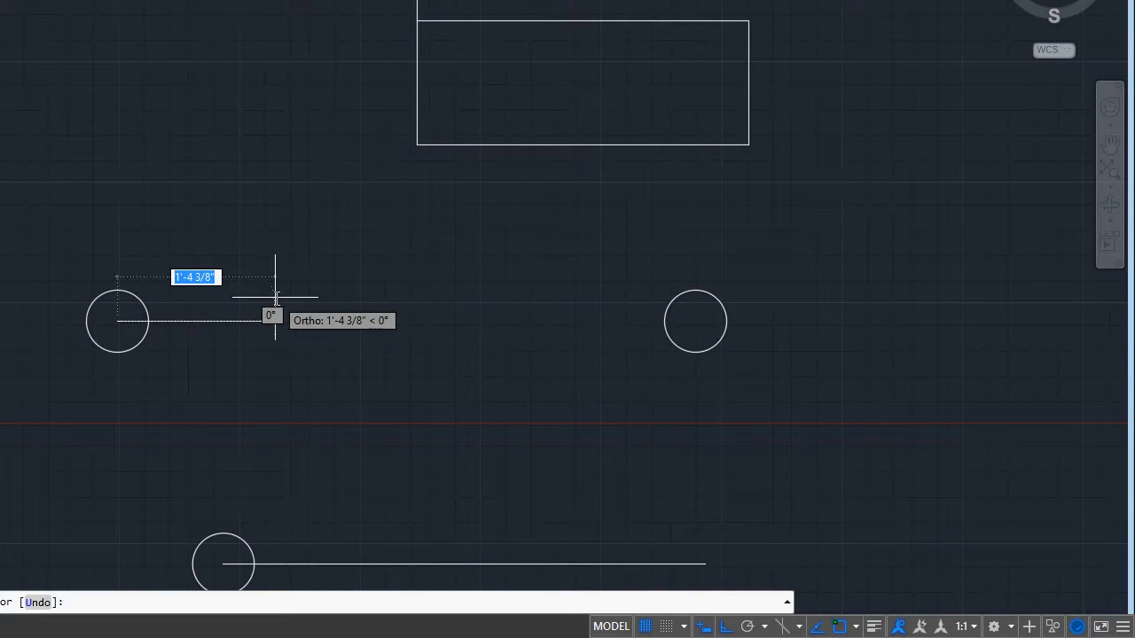
click(275, 298)
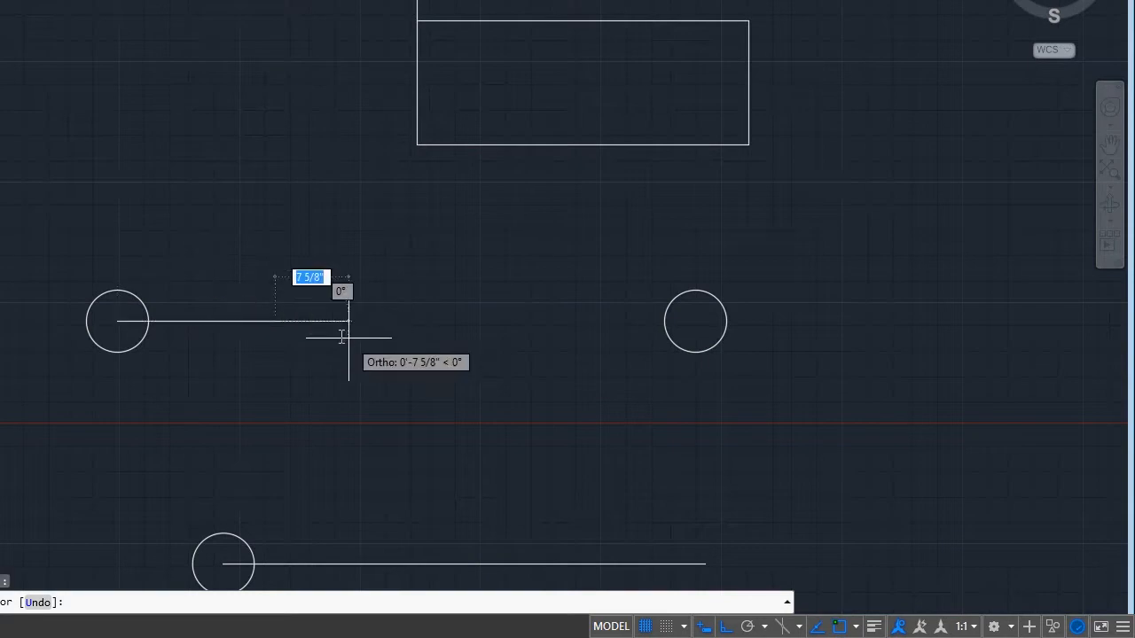
key(Escape)
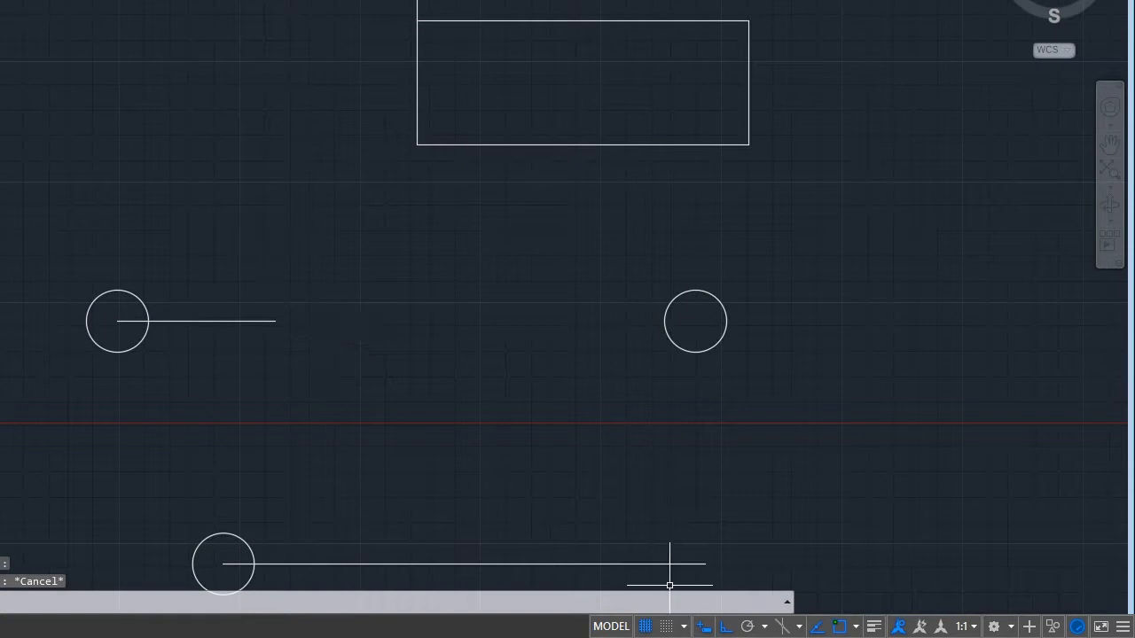
Switch object snap off and back on once more
click(839, 627)
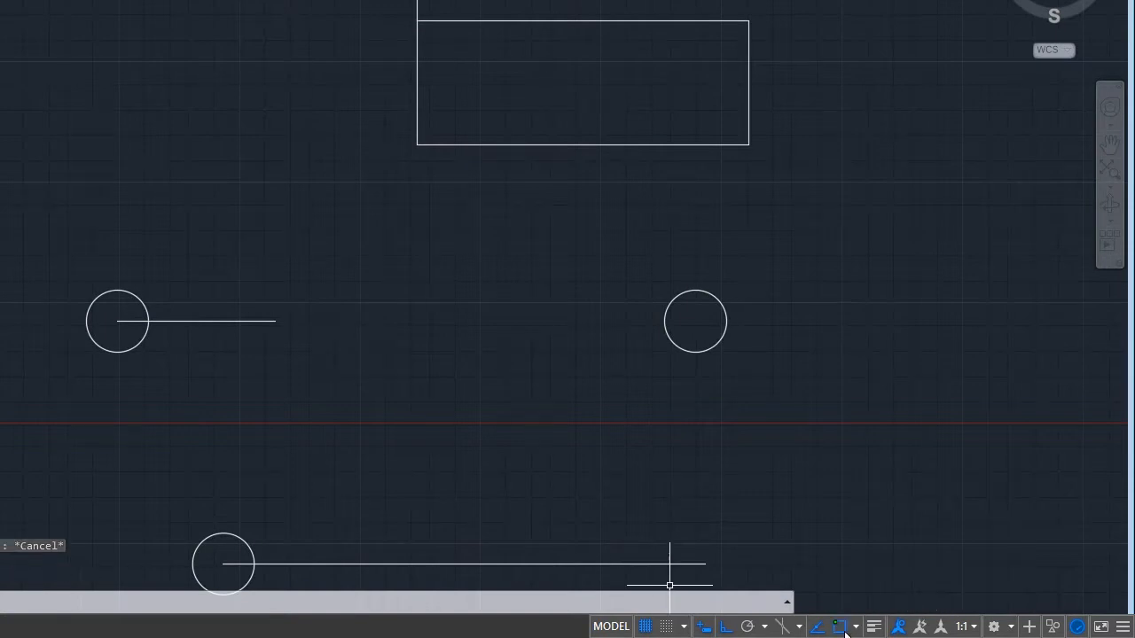
click(839, 627)
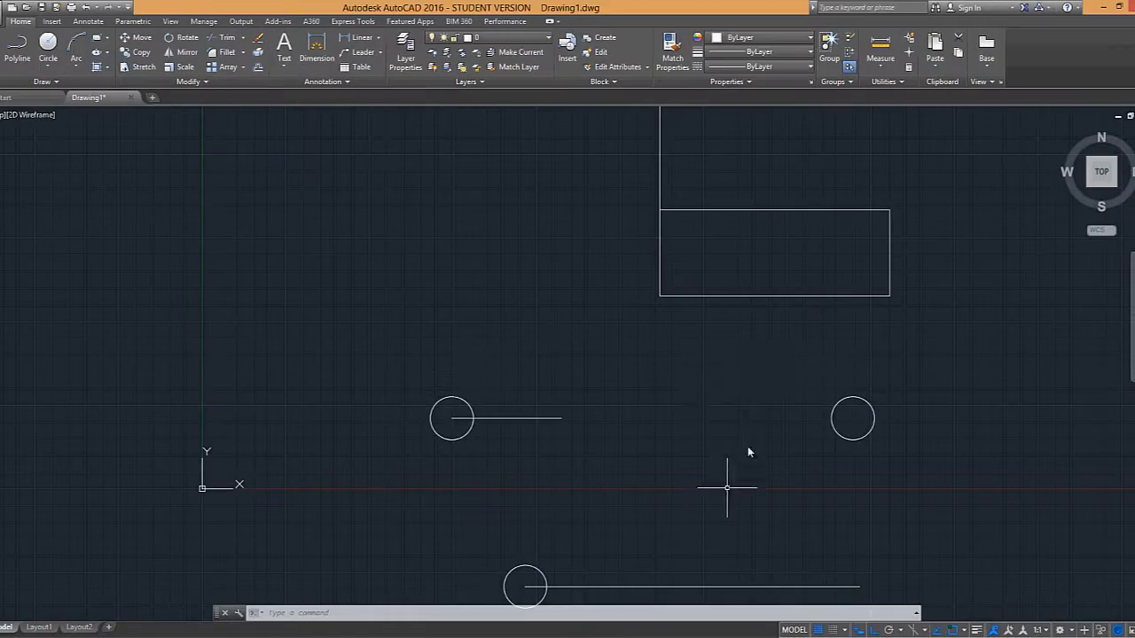
Undo the short line at the left circle, the vertical line and the rectangle
scroll(686, 395, down, 2)
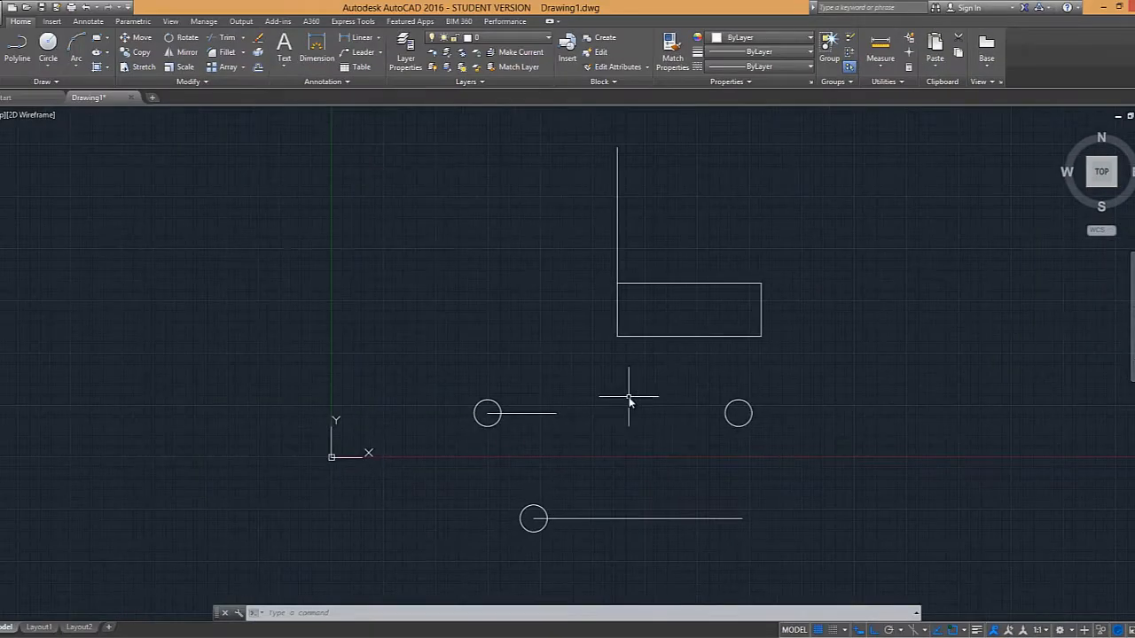
text(u)
key(Return)
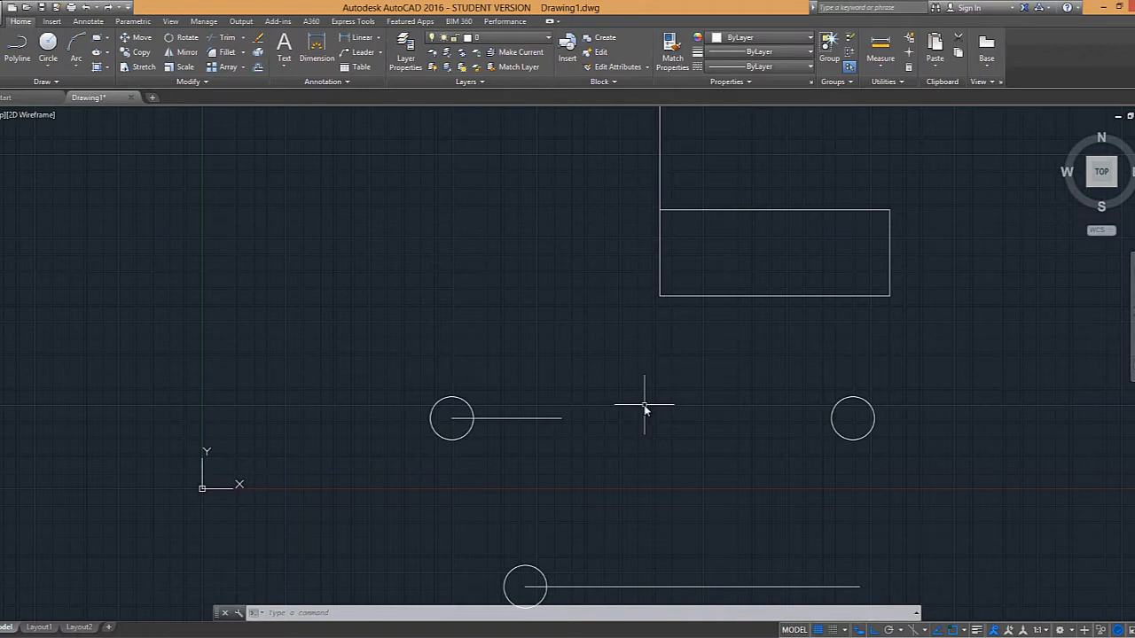
text(u)
key(Return)
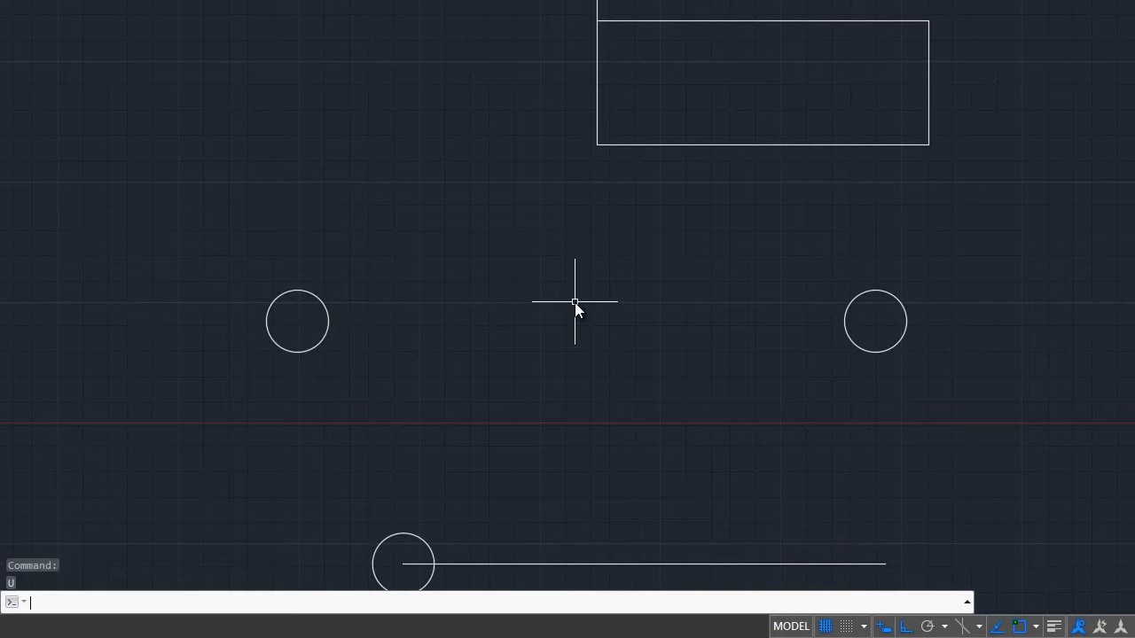
key(Return)
key(Return)
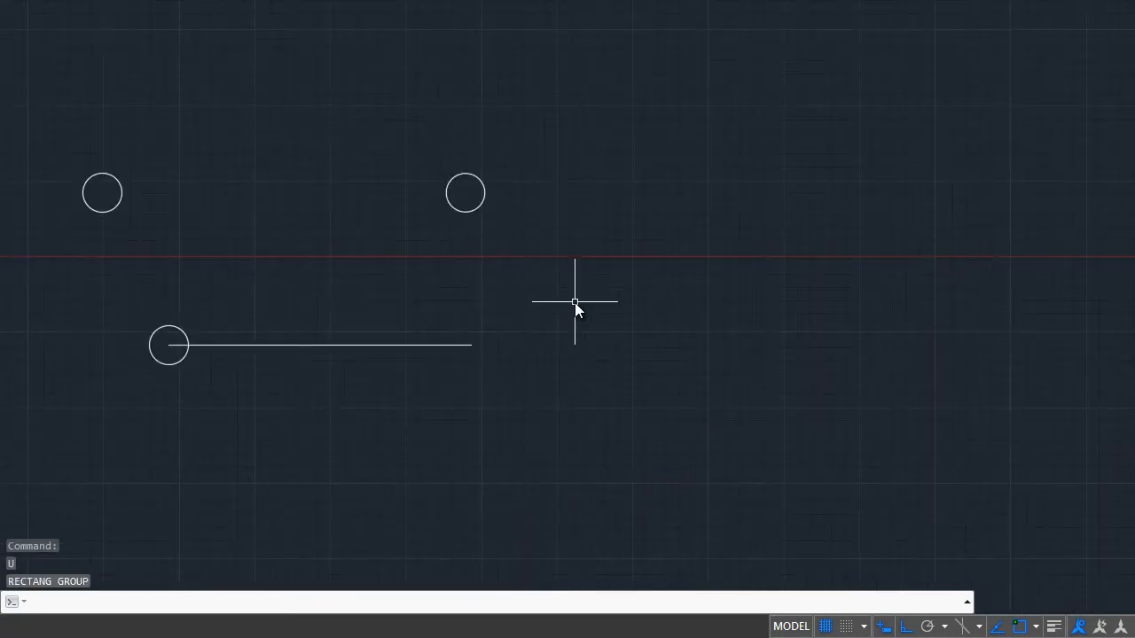
Undo the lower circle copy and the horizontal line, and bring the line back with the REDO command
key(Return)
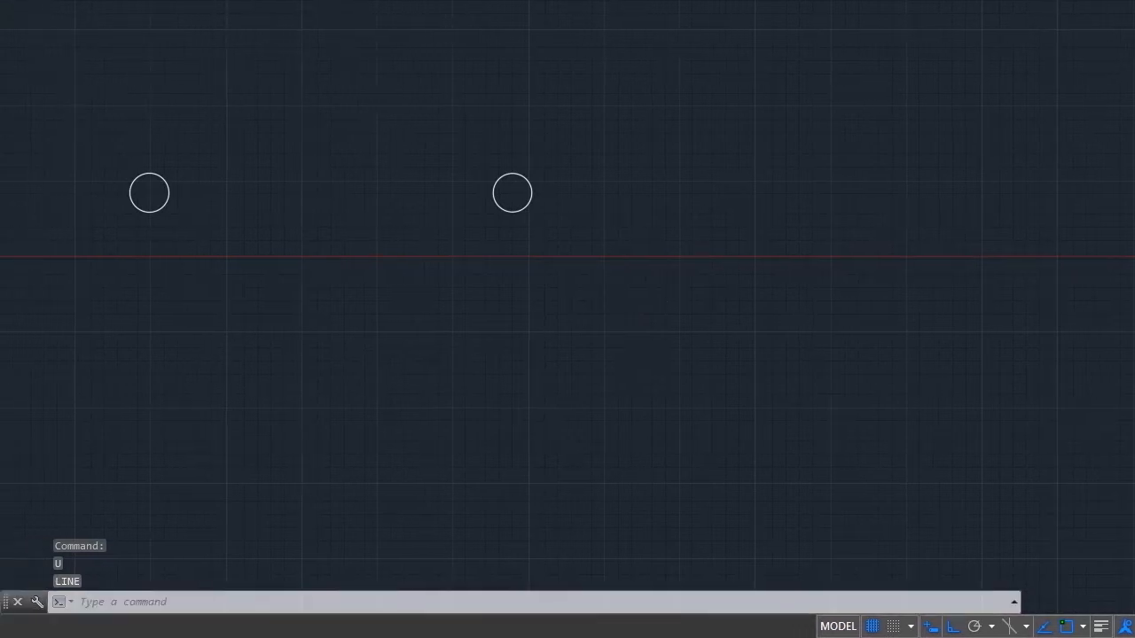
text(rd)
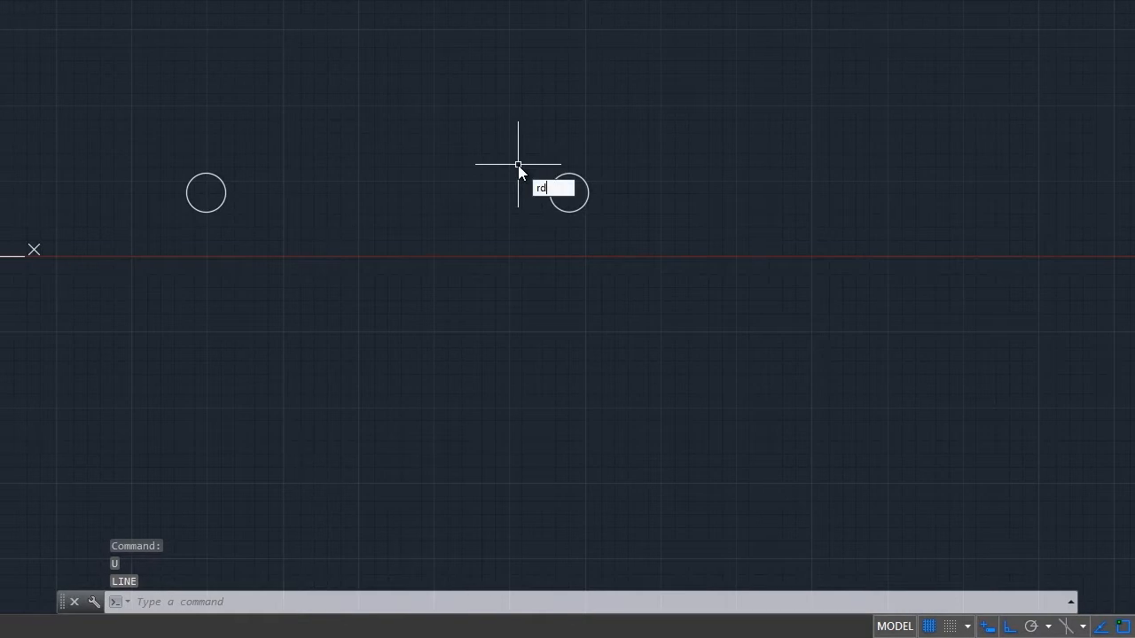
key(BackSpace)
text(d)
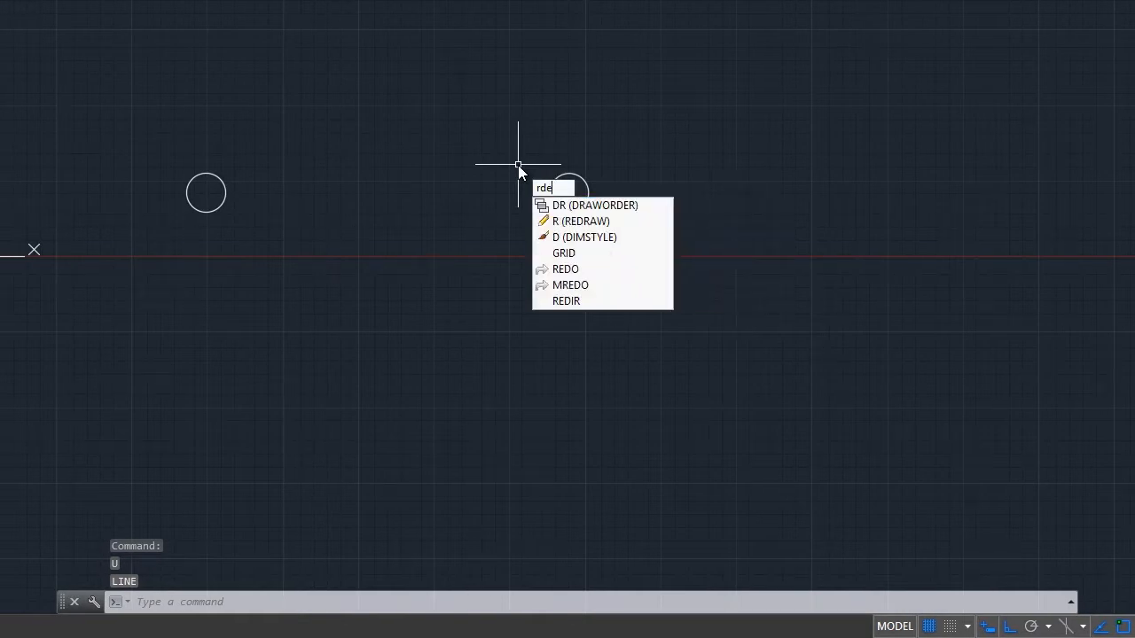
key(BackSpace)
text(edo)
key(Return)
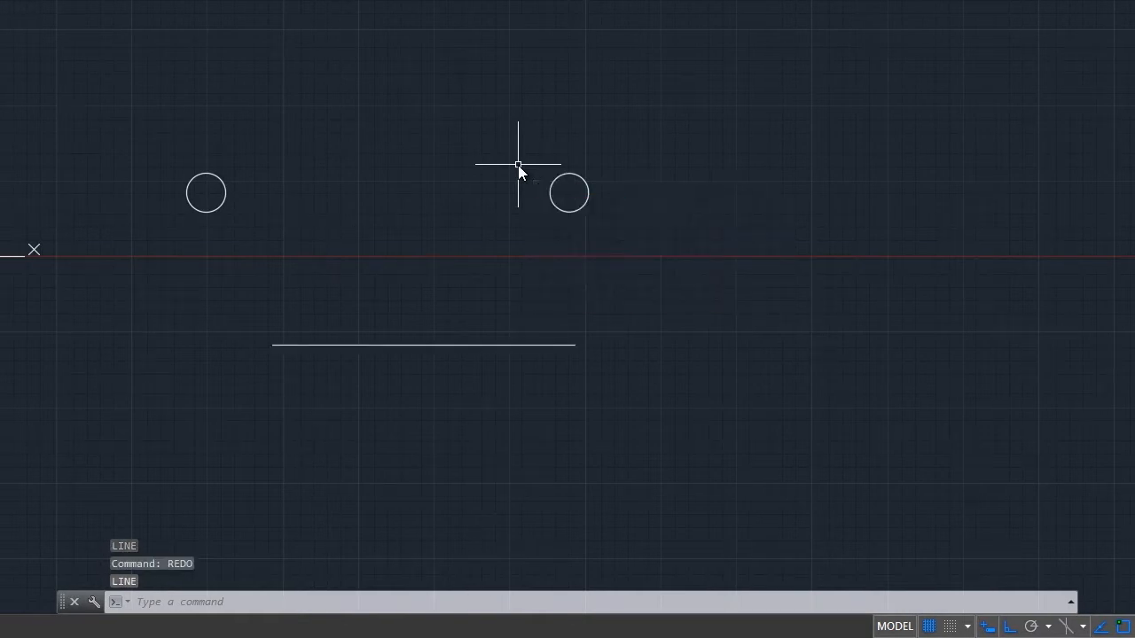
key(Return)
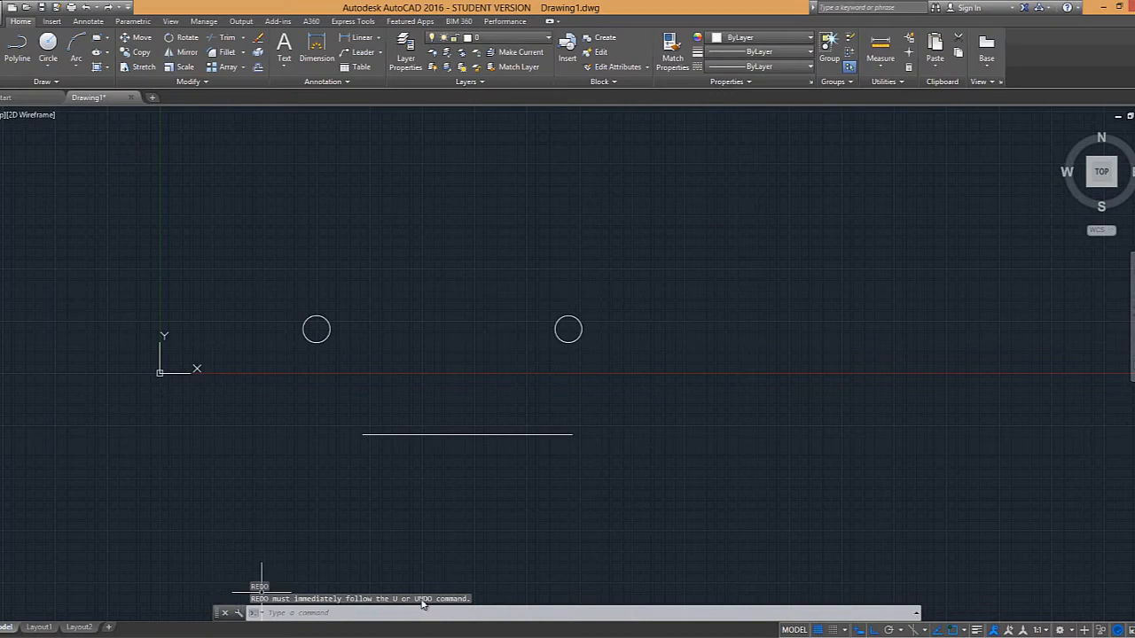
Undo the horizontal line below the two circles once more and redo it
click(86, 7)
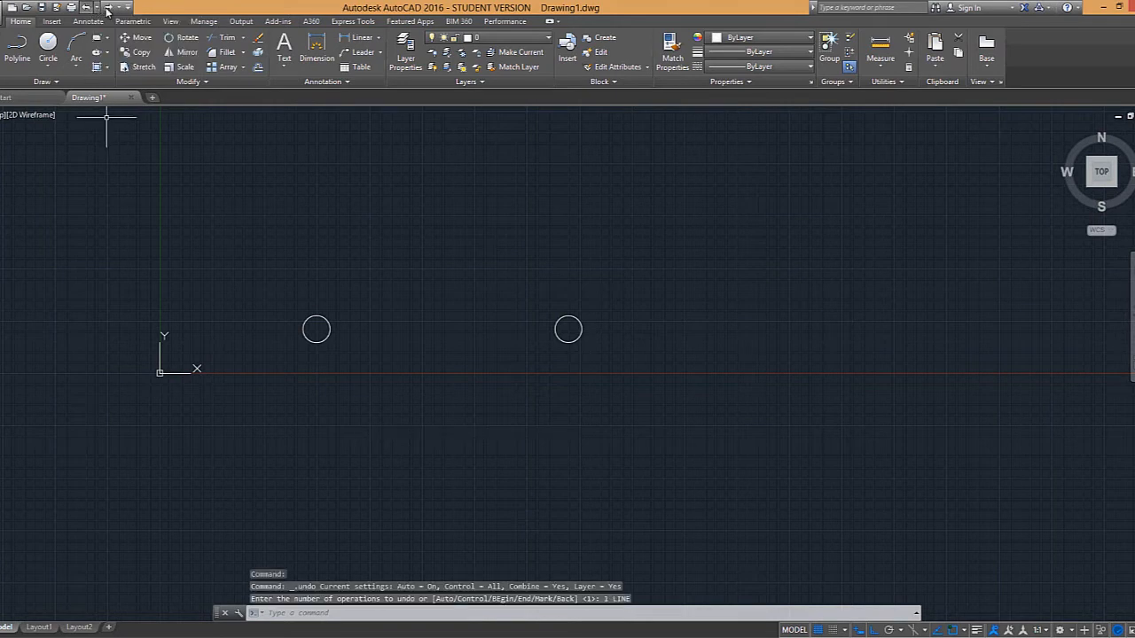
click(106, 7)
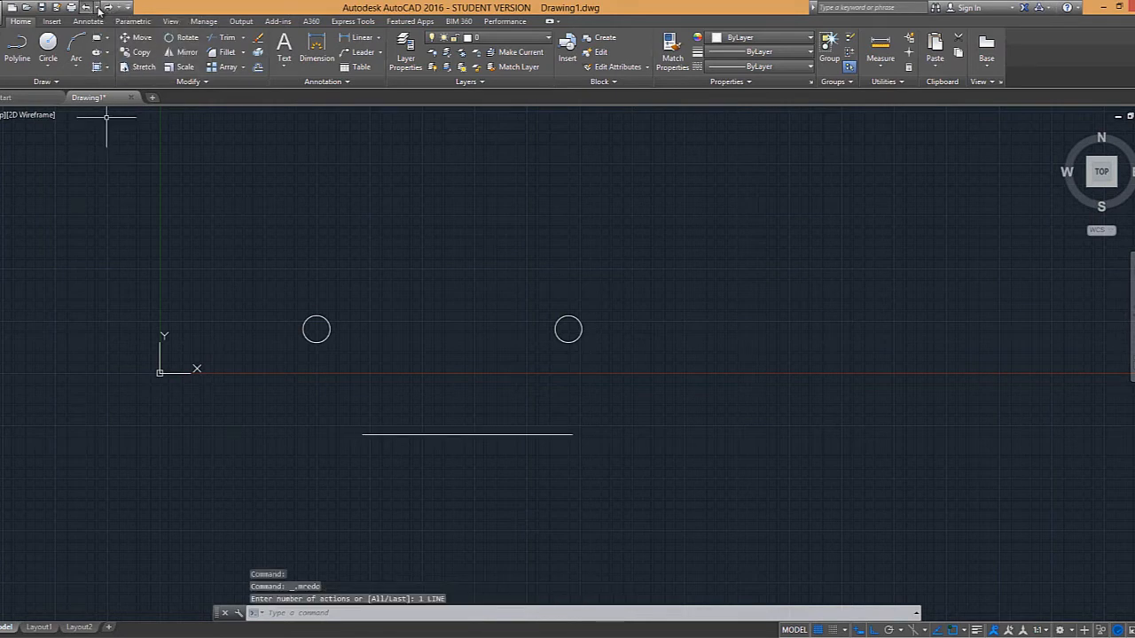
Examine the histories of commands that can be undone and redone, without applying any of them
click(96, 7)
drag(165, 128, 156, 323)
click(207, 245)
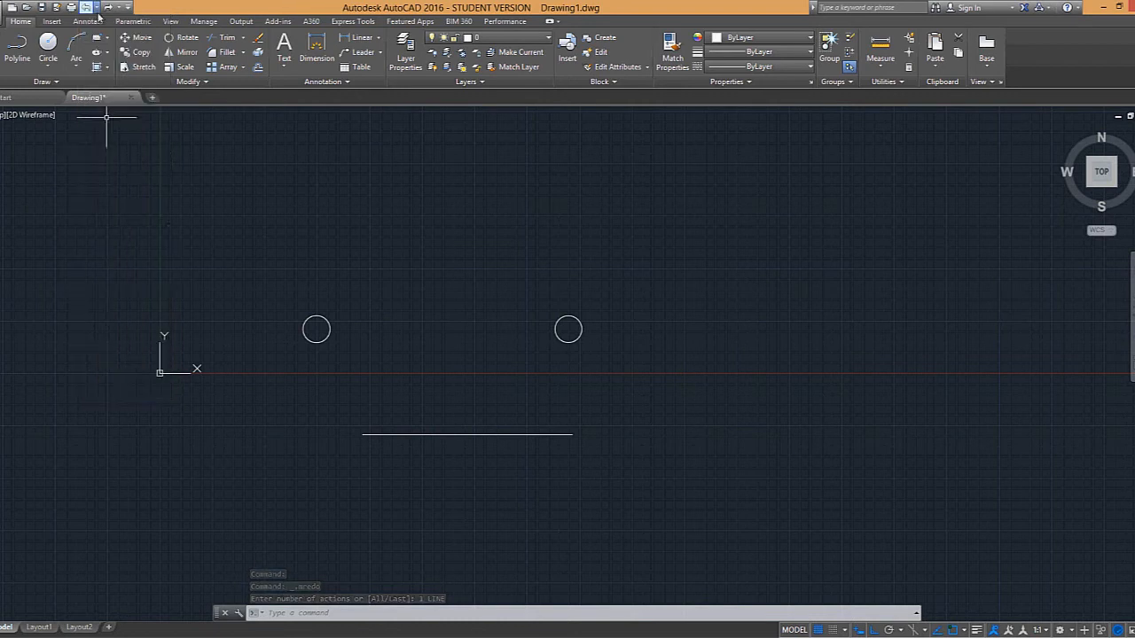
click(119, 9)
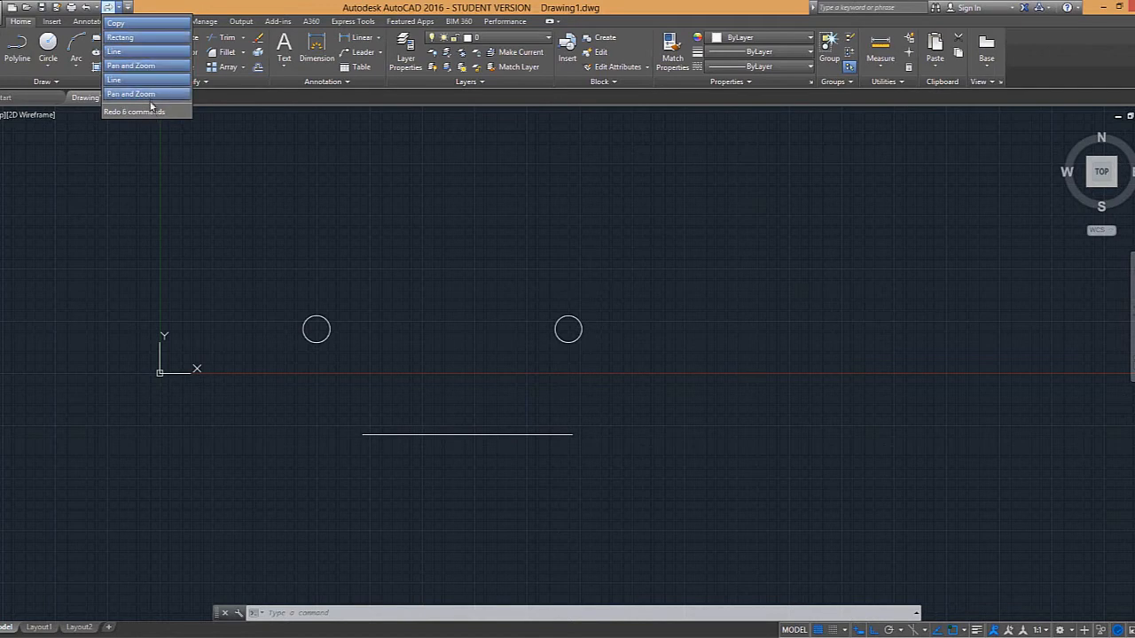
click(286, 186)
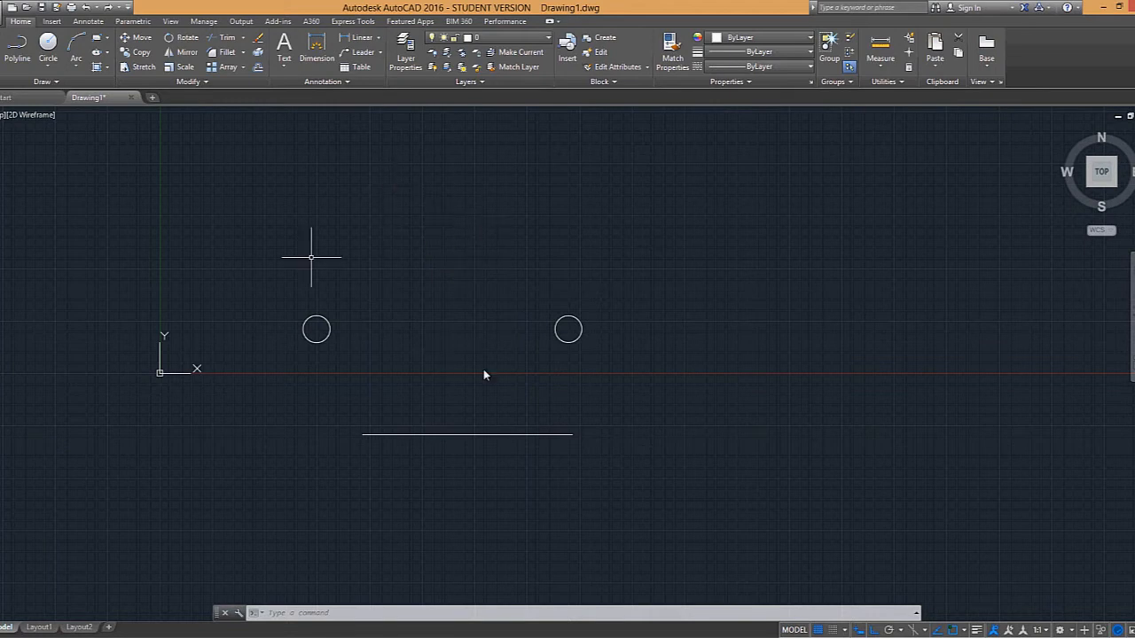
click(119, 8)
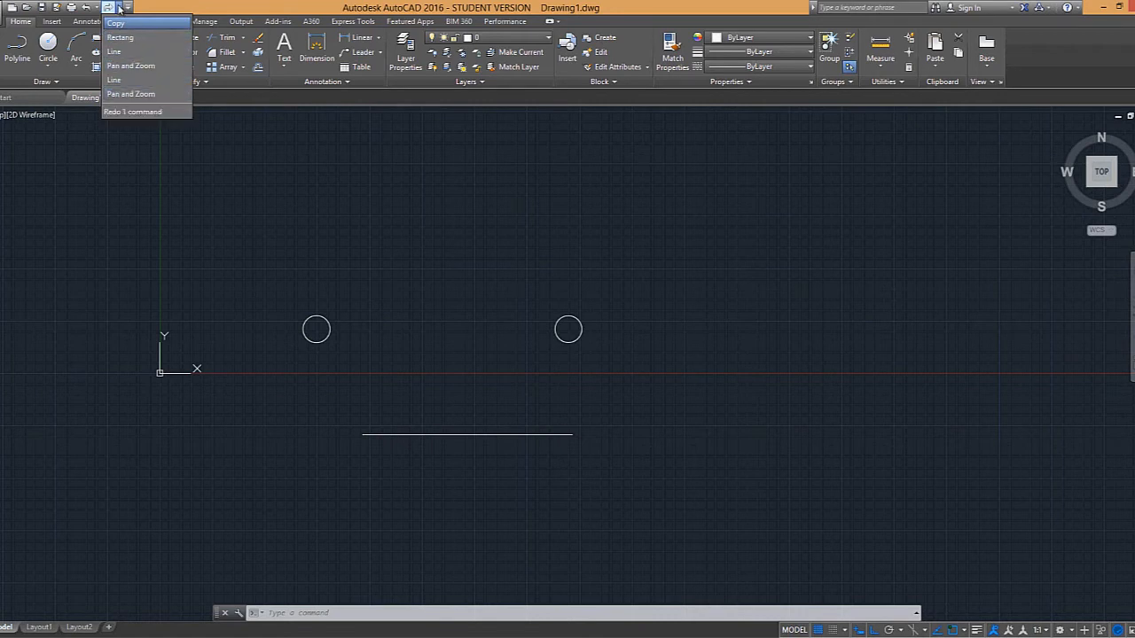
click(374, 194)
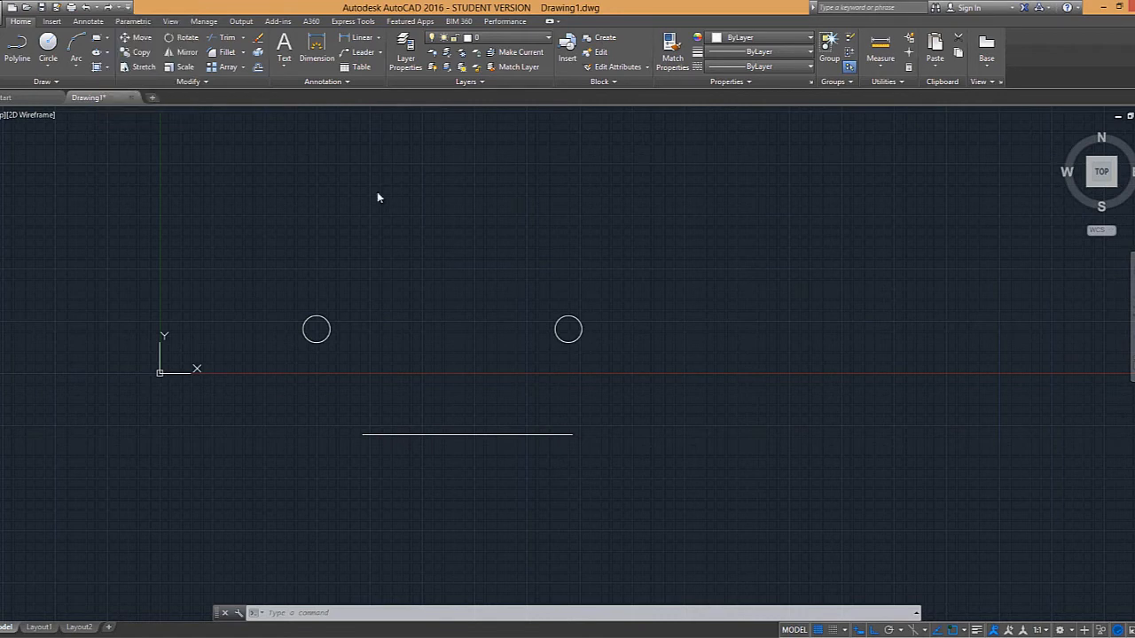
click(96, 8)
click(337, 255)
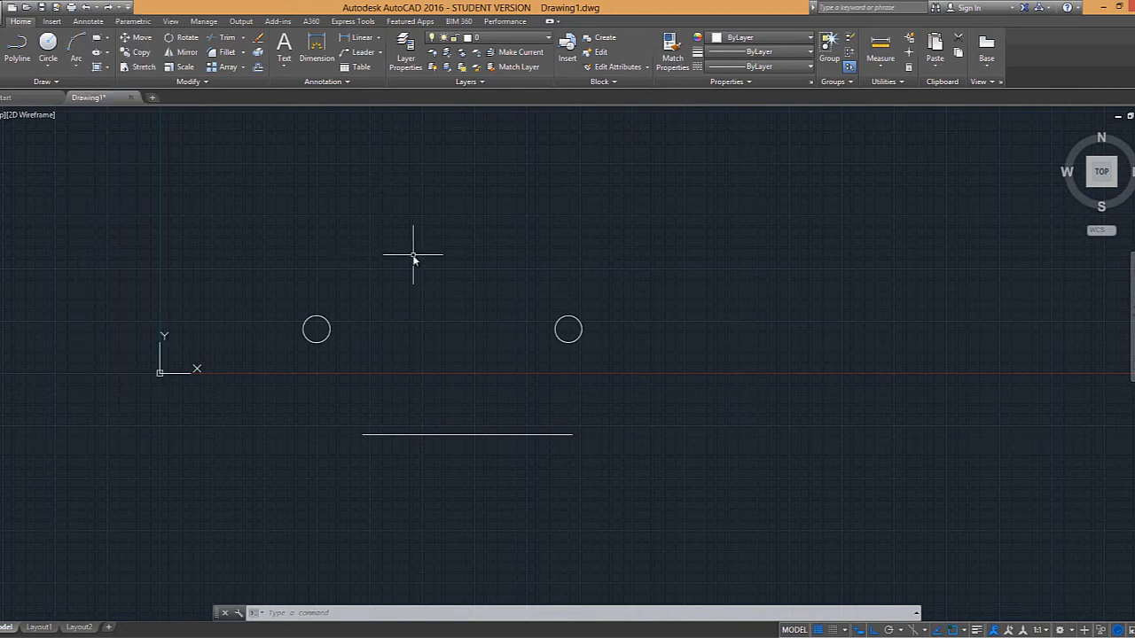